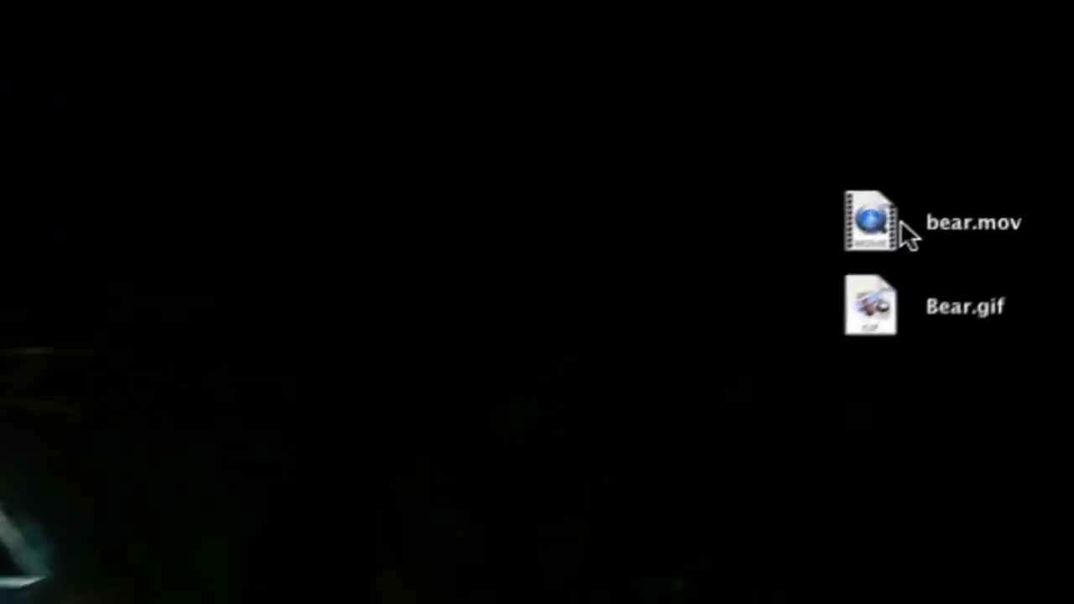
{"action": "left_click", "coordinate": [990, 176]}
{"action": "left_click", "coordinate": [798, 249]}
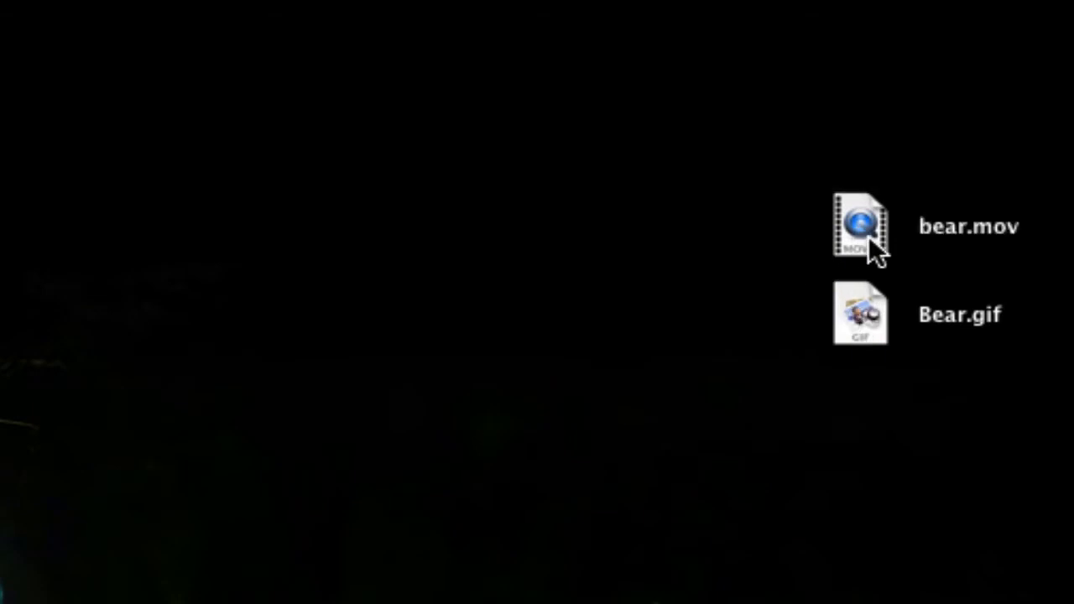
{"action": "left_click", "coordinate": [956, 226]}
{"action": "left_click", "coordinate": [964, 250]}
{"action": "left_click", "coordinate": [948, 310]}
{"action": "left_click", "coordinate": [949, 345]}
- Open bear.mov from the desktop, play it, scrub through the bear and rainbow overlay footage, and close the movie
{"action": "double_click", "coordinate": [870, 220]}
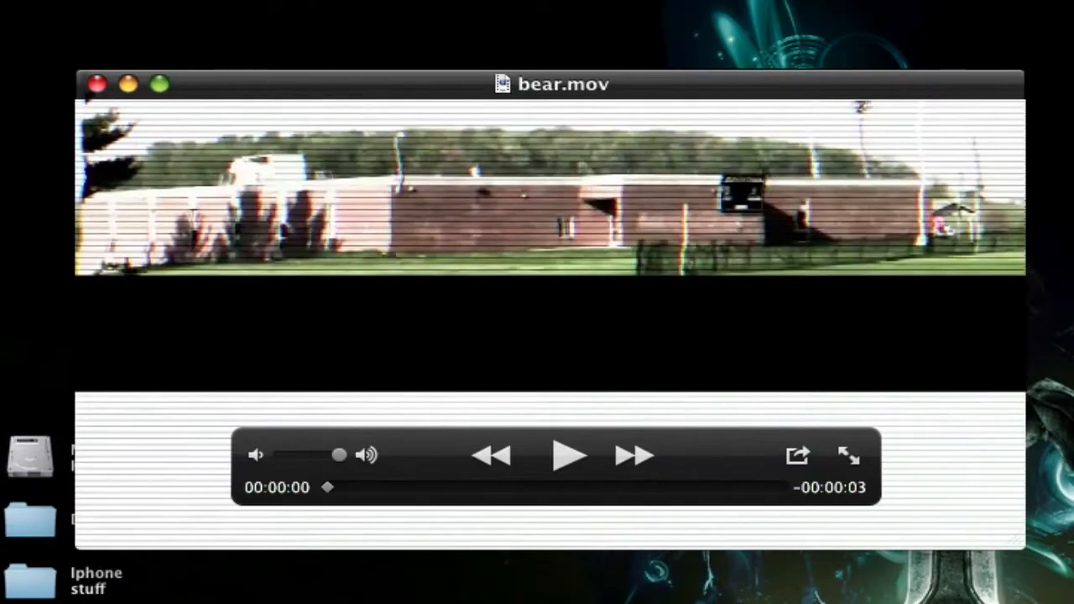
{"action": "key", "text": "space"}
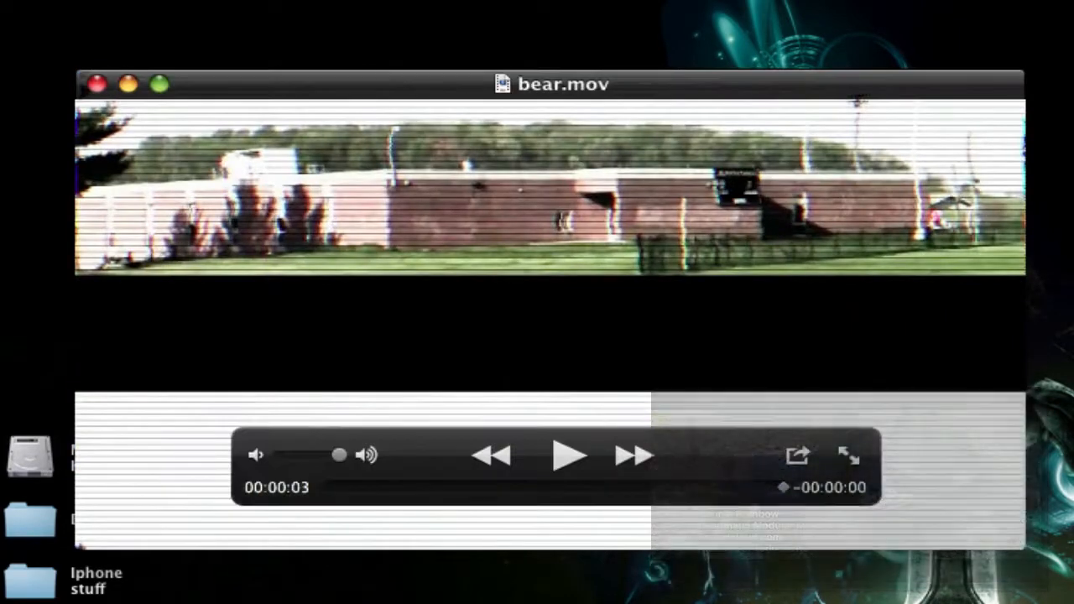
{"action": "left_click_drag", "start_coordinate": [493, 496], "coordinate": [714, 480]}
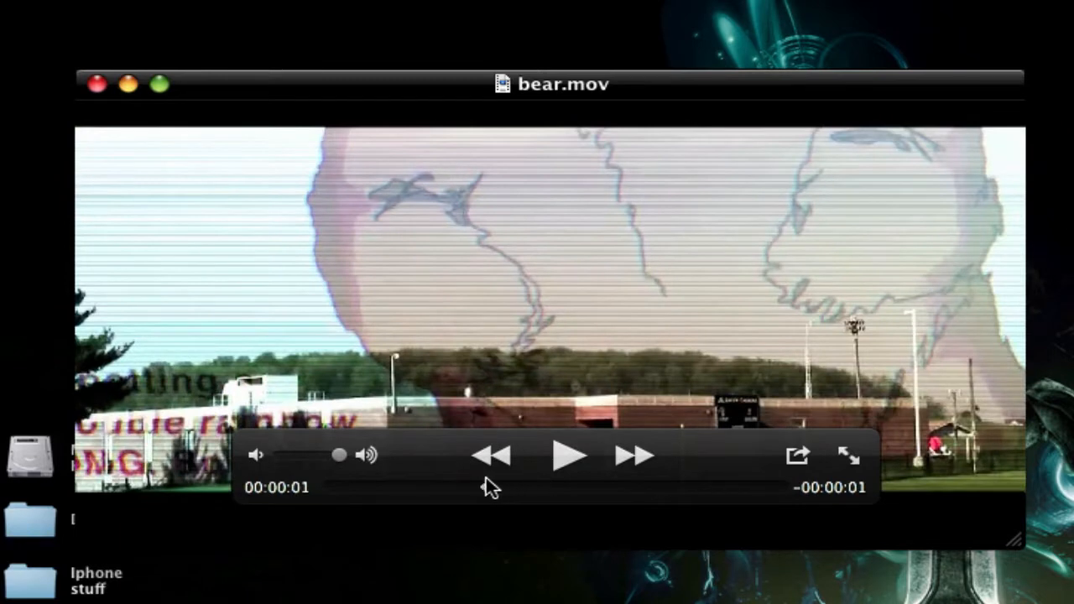
{"action": "left_click_drag", "start_coordinate": [484, 478], "coordinate": [521, 487]}
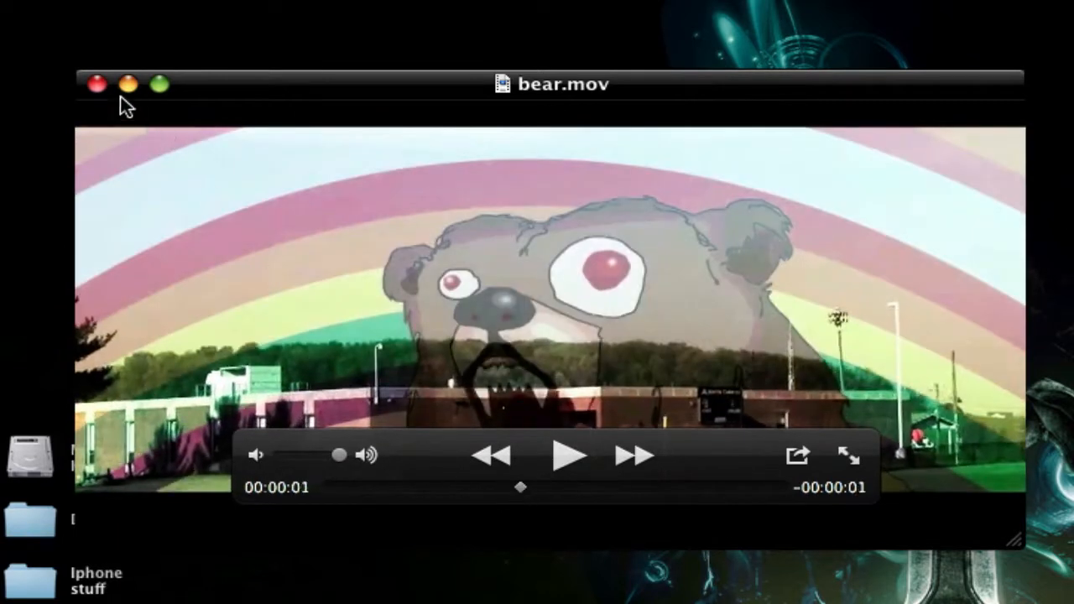
{"action": "left_click", "coordinate": [97, 85]}
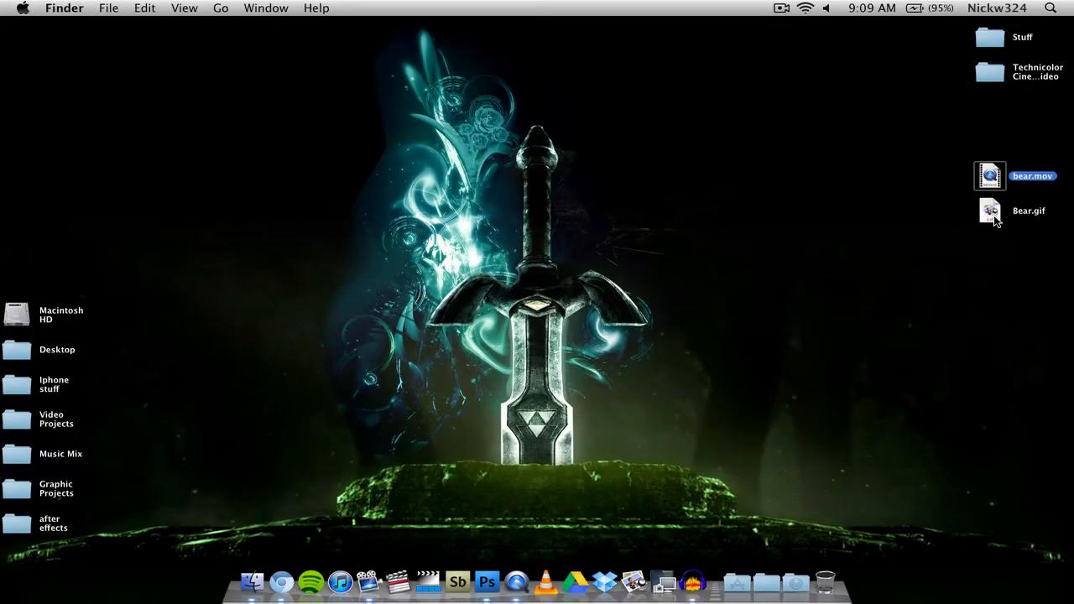
- Preview the desktop file Bear.gif in Chromium, close it, and return to the desktop
{"action": "left_click", "coordinate": [992, 216]}
{"action": "left_click_drag", "start_coordinate": [985, 215], "coordinate": [282, 579]}
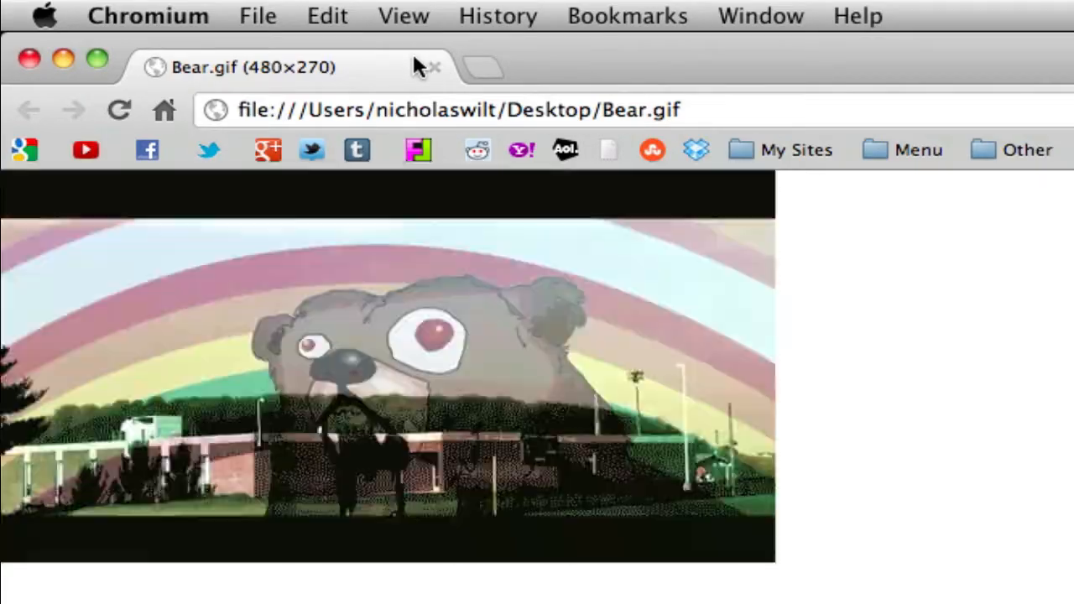
{"action": "left_click", "coordinate": [426, 66]}
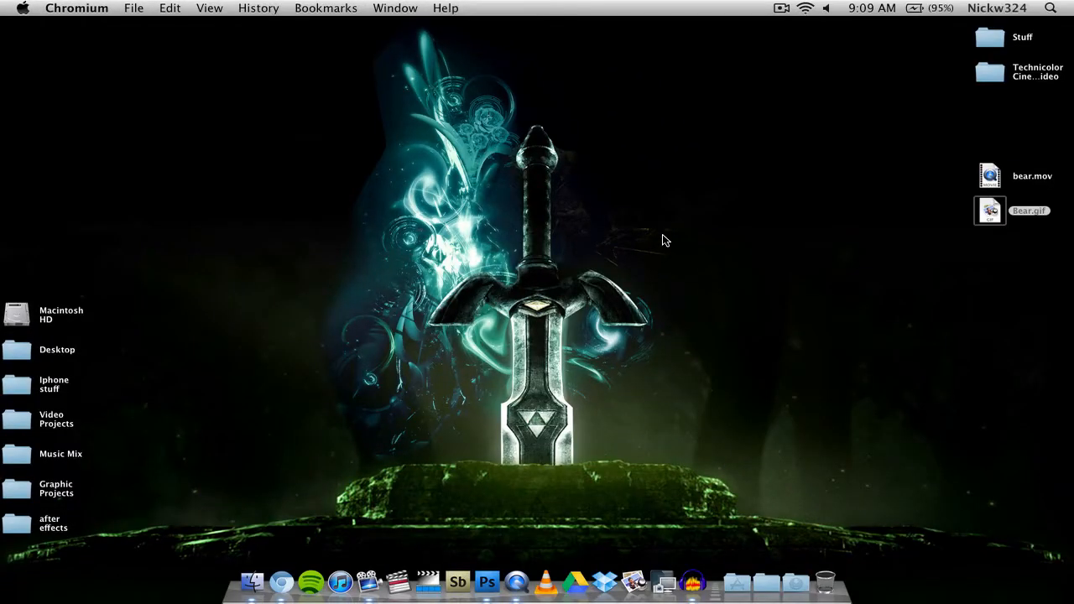
{"action": "left_click", "coordinate": [662, 241]}
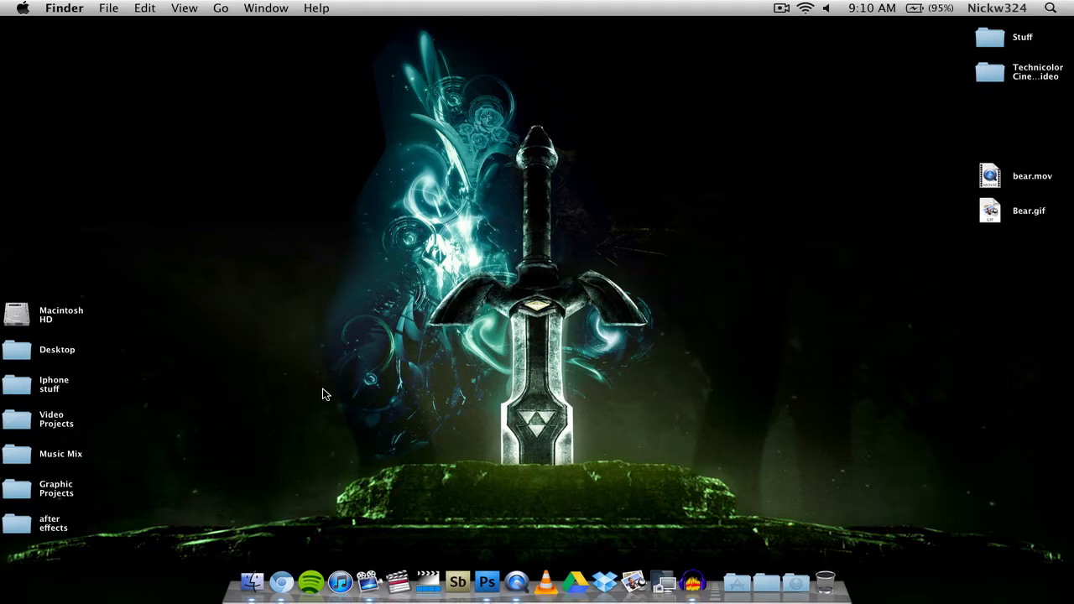
- Open Double Rainbow Acid Trip.mp4 from the nickw324 folder in MPEG Streamclip and close the folder window
{"action": "left_click", "coordinate": [252, 581]}
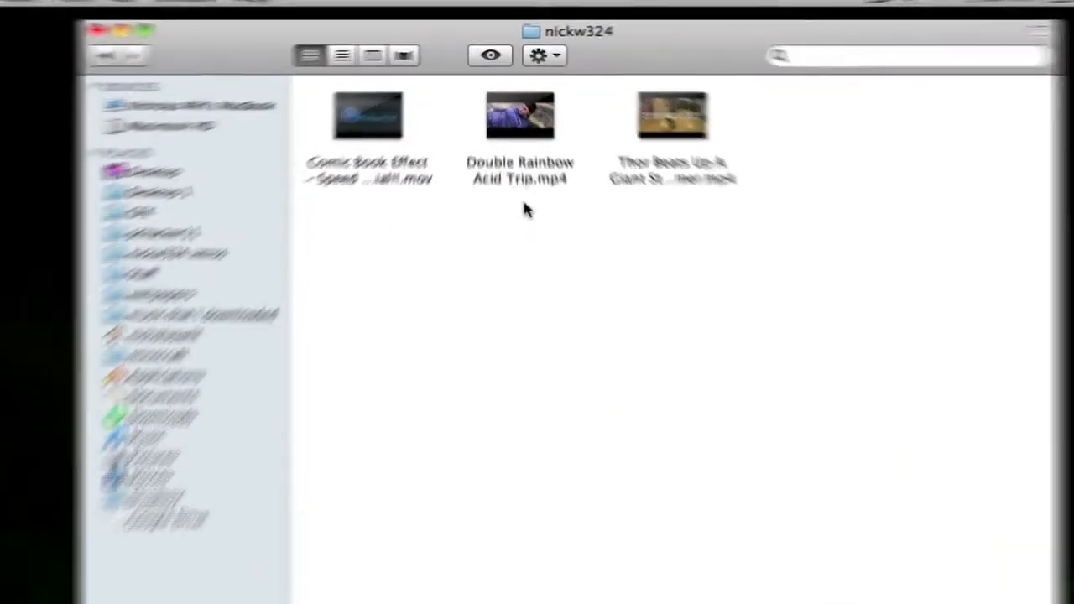
{"action": "left_click", "coordinate": [515, 145]}
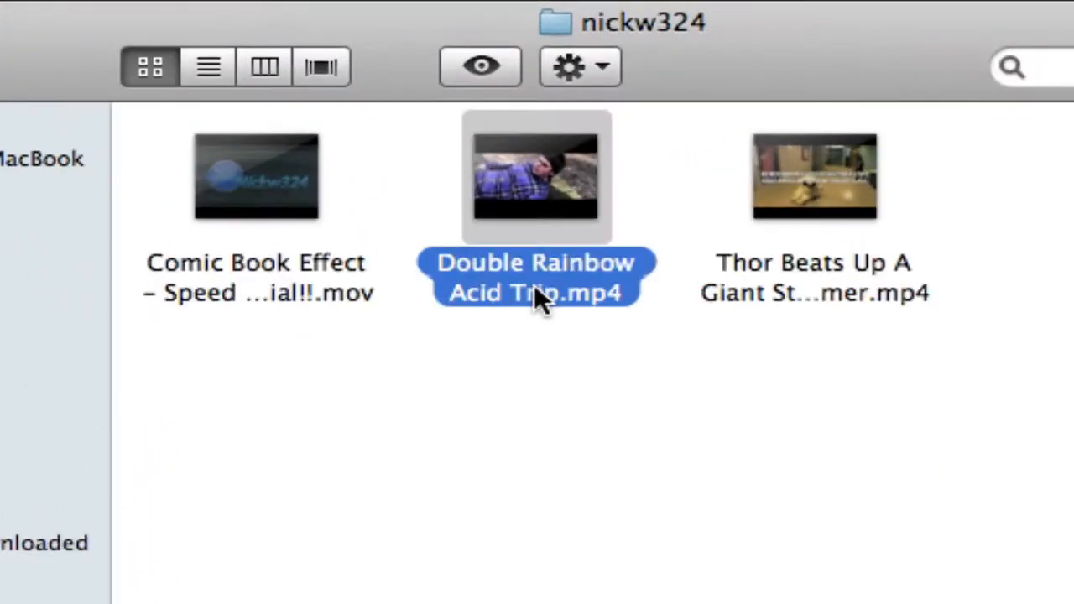
{"action": "left_click", "coordinate": [537, 328]}
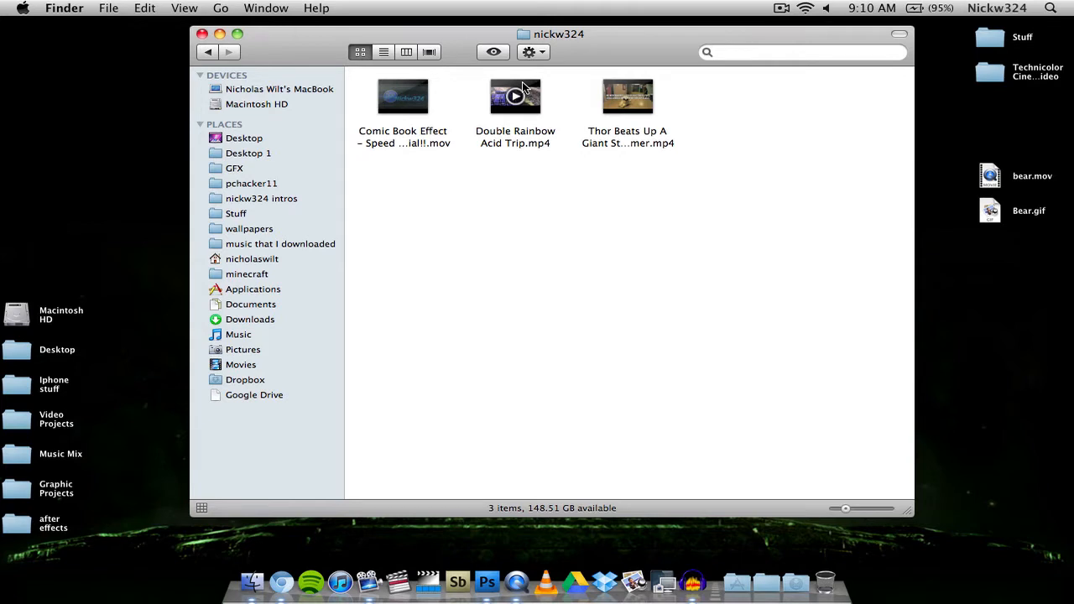
{"action": "left_click", "coordinate": [529, 91]}
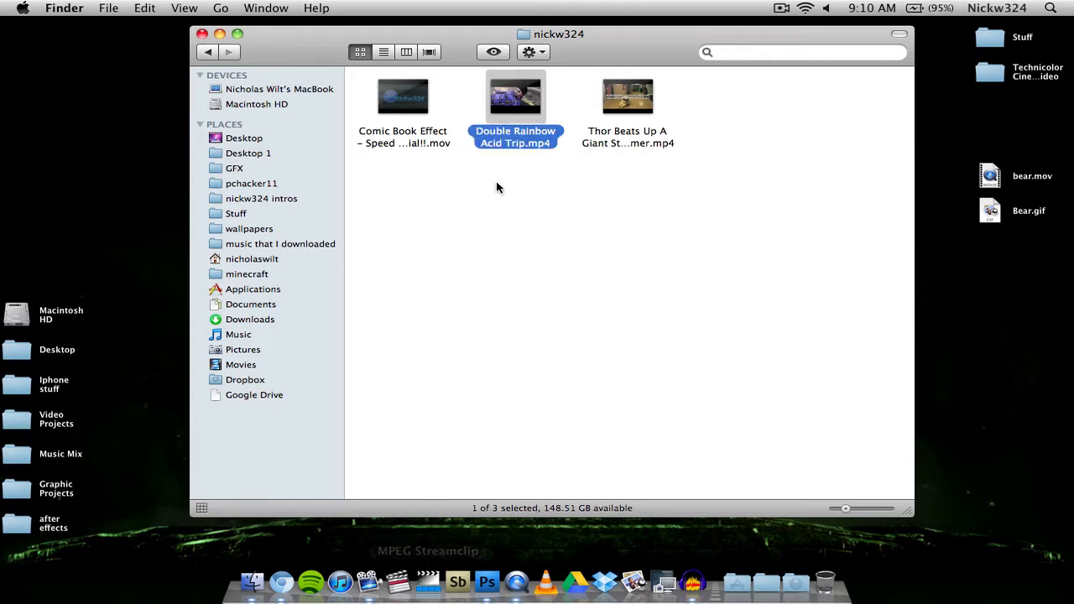
{"action": "left_click_drag", "start_coordinate": [521, 80], "coordinate": [399, 582]}
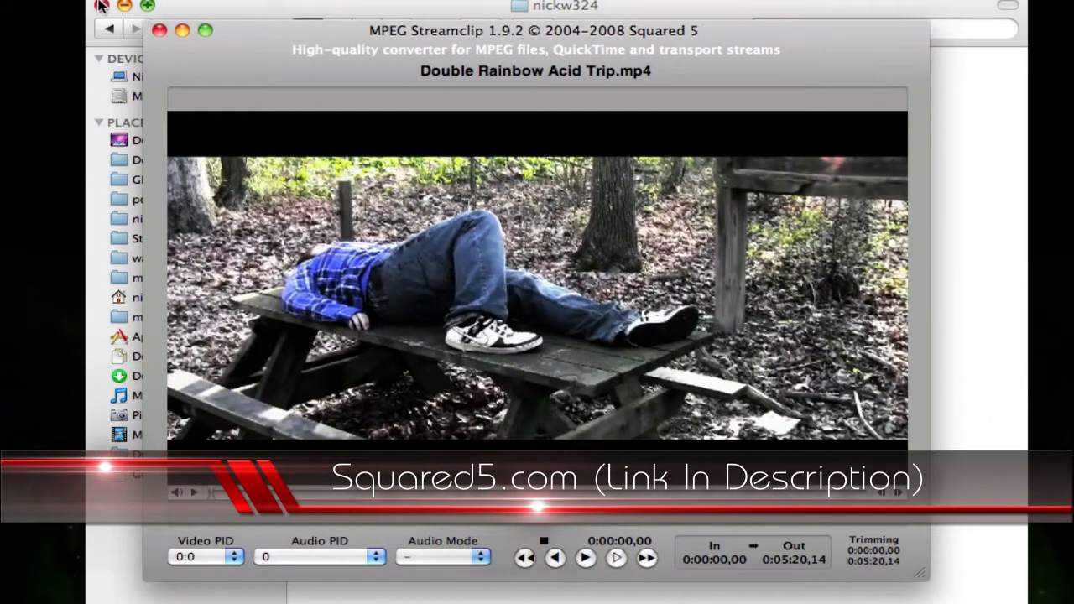
{"action": "left_click", "coordinate": [102, 6]}
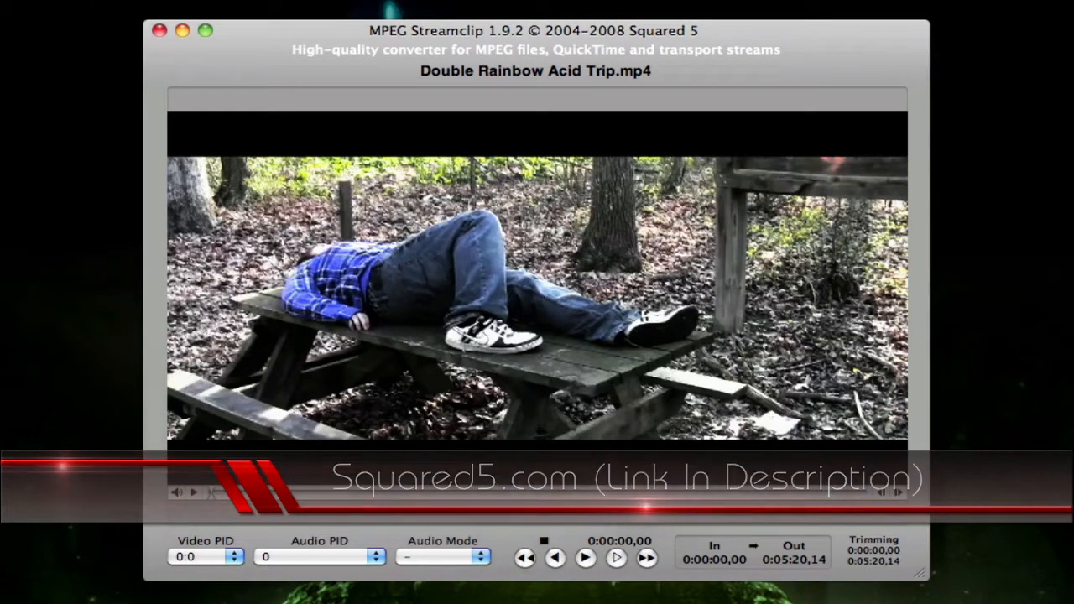
- Move the playhead near the end of the clip, play the hallway scene, and pause at 0:05:12,01
{"action": "left_click_drag", "start_coordinate": [847, 496], "coordinate": [840, 496]}
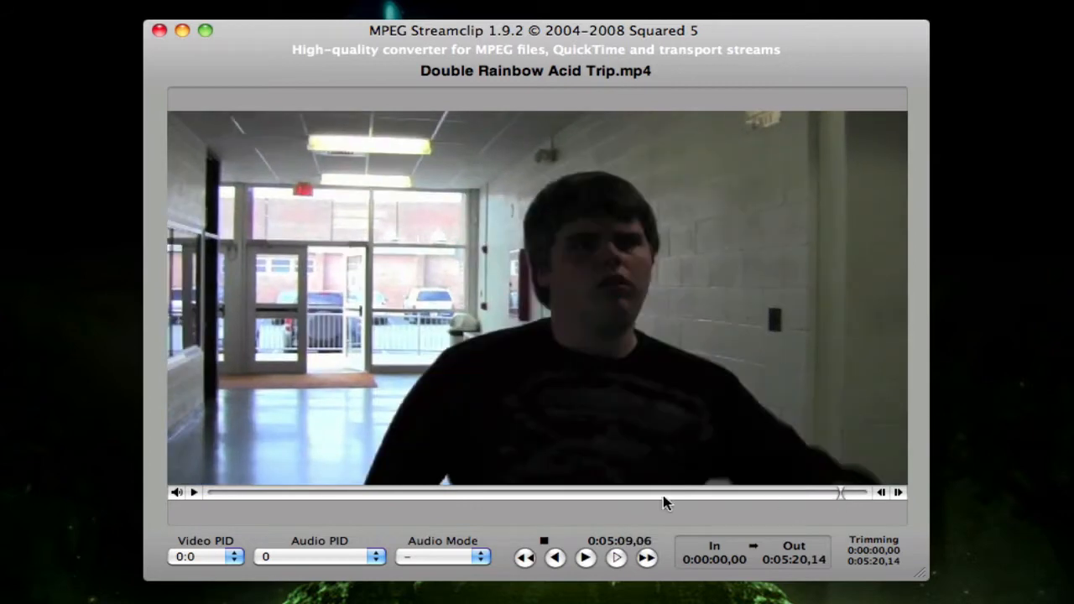
{"action": "left_click", "coordinate": [194, 493]}
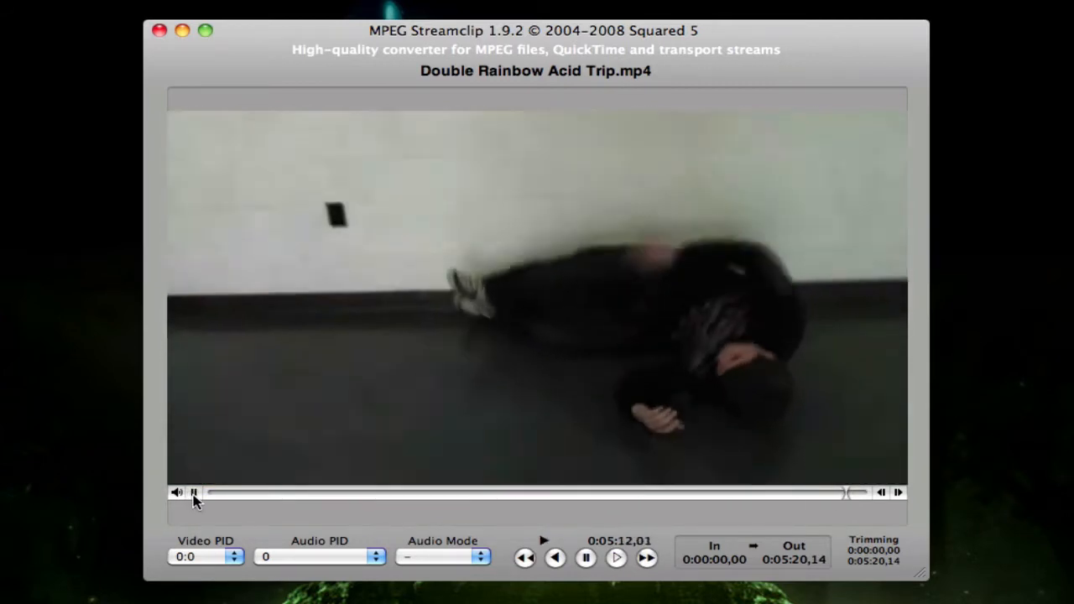
{"action": "left_click", "coordinate": [194, 494]}
- Step back frame by frame to 0:05:09,01 in the hallway scene and set it as the In point
{"action": "key", "text": "Left"}
{"action": "key", "text": "Left"}
{"action": "key", "text": "Left"}
{"action": "key", "text": "Left"}
{"action": "key", "text": "Left"}
{"action": "key", "text": "Left"}
{"action": "key", "text": "Left"}
{"action": "key", "text": "Left"}
{"action": "key", "text": "Left"}
{"action": "key", "text": "Left"}
{"action": "key", "text": "Left"}
{"action": "key", "text": "Left"}
{"action": "key", "text": "Left"}
{"action": "key", "text": "Left"}
{"action": "key", "text": "Left"}
{"action": "key", "text": "Left"}
{"action": "key", "text": "Left"}
{"action": "key", "text": "Left"}
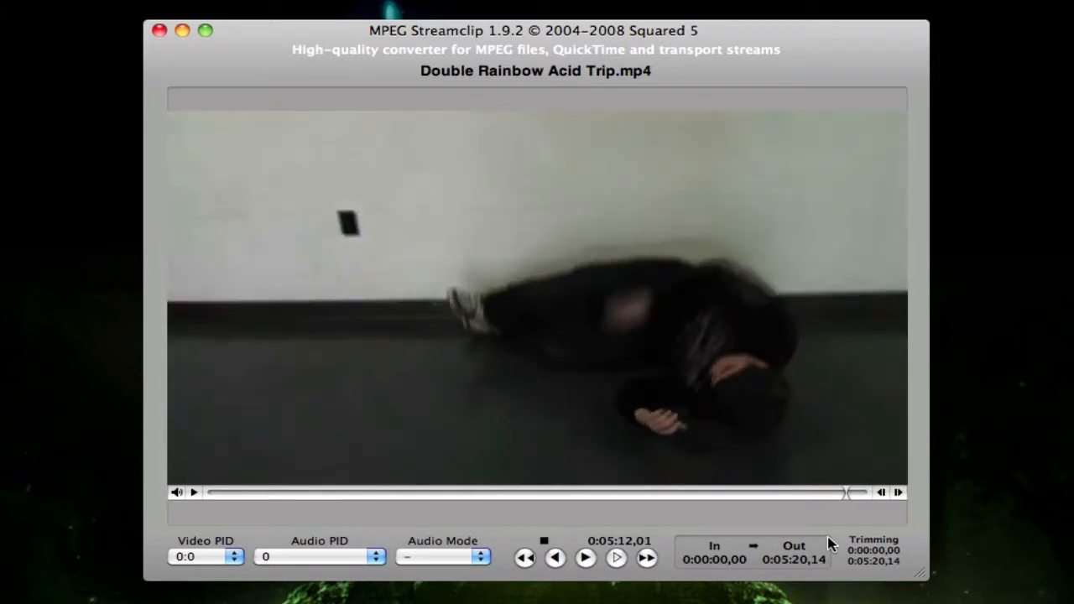
{"action": "key", "text": "Left"}
{"action": "key", "text": "Left"}
{"action": "key", "text": "Left"}
{"action": "key", "text": "Left"}
{"action": "key", "text": "Left"}
{"action": "key", "text": "Left"}
{"action": "key", "text": "Left"}
{"action": "key", "text": "Left"}
{"action": "key", "text": "Left"}
{"action": "key", "text": "Left"}
{"action": "key", "text": "Left"}
{"action": "key", "text": "Left"}
{"action": "key", "text": "Left"}
{"action": "key", "text": "Left"}
{"action": "key", "text": "Left"}
{"action": "key", "text": "Left"}
{"action": "key", "text": "Left"}
{"action": "key", "text": "Left"}
{"action": "key", "text": "Left"}
{"action": "key", "text": "Left"}
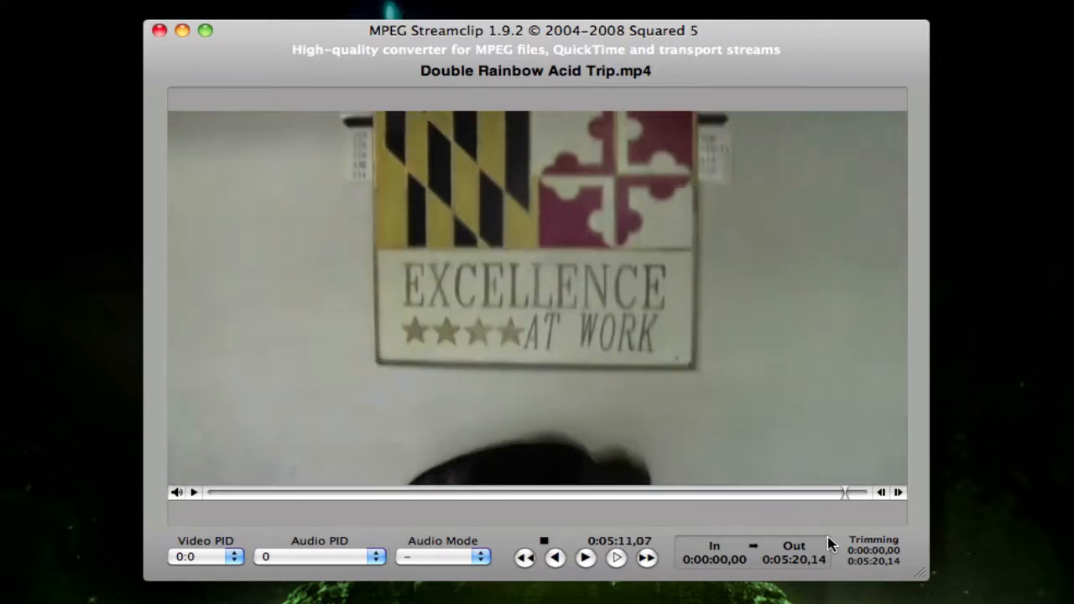
{"action": "key", "text": "Left"}
{"action": "key", "text": "Left"}
{"action": "key", "text": "Left"}
{"action": "key", "text": "Left"}
{"action": "key", "text": "Left"}
{"action": "key", "text": "Left"}
{"action": "key", "text": "Left"}
{"action": "key", "text": "Left"}
{"action": "key", "text": "Left"}
{"action": "key", "text": "Left"}
{"action": "key", "text": "Left"}
{"action": "key", "text": "Left"}
{"action": "key", "text": "Left"}
{"action": "key", "text": "Left"}
{"action": "key", "text": "Left"}
{"action": "key", "text": "Left"}
{"action": "key", "text": "Left"}
{"action": "key", "text": "Left"}
{"action": "key", "text": "Left"}
{"action": "key", "text": "Left"}
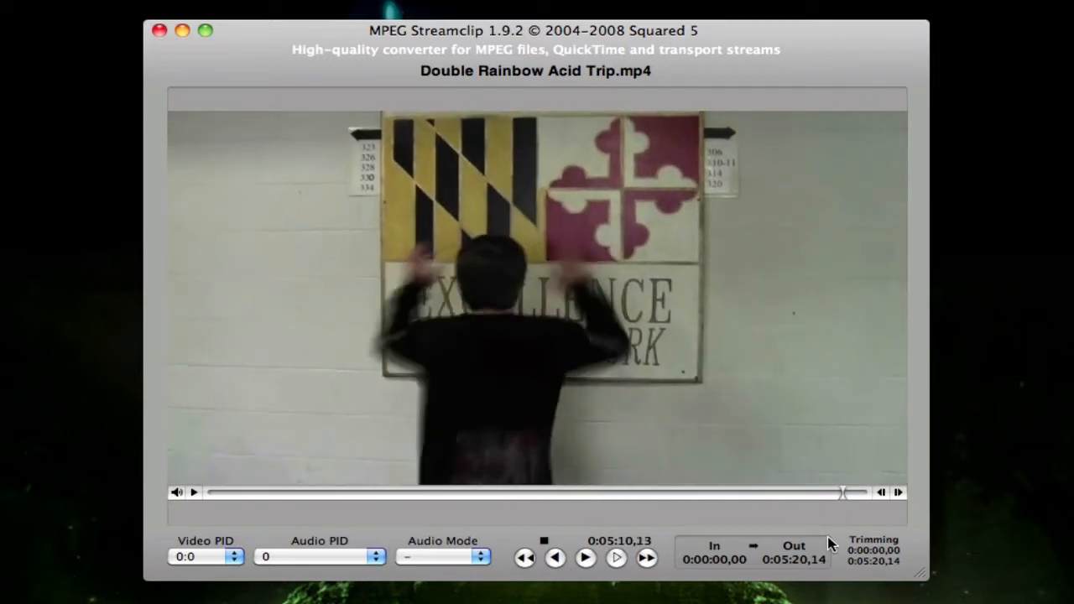
{"action": "key", "text": "Left"}
{"action": "key", "text": "Left"}
{"action": "key", "text": "Left"}
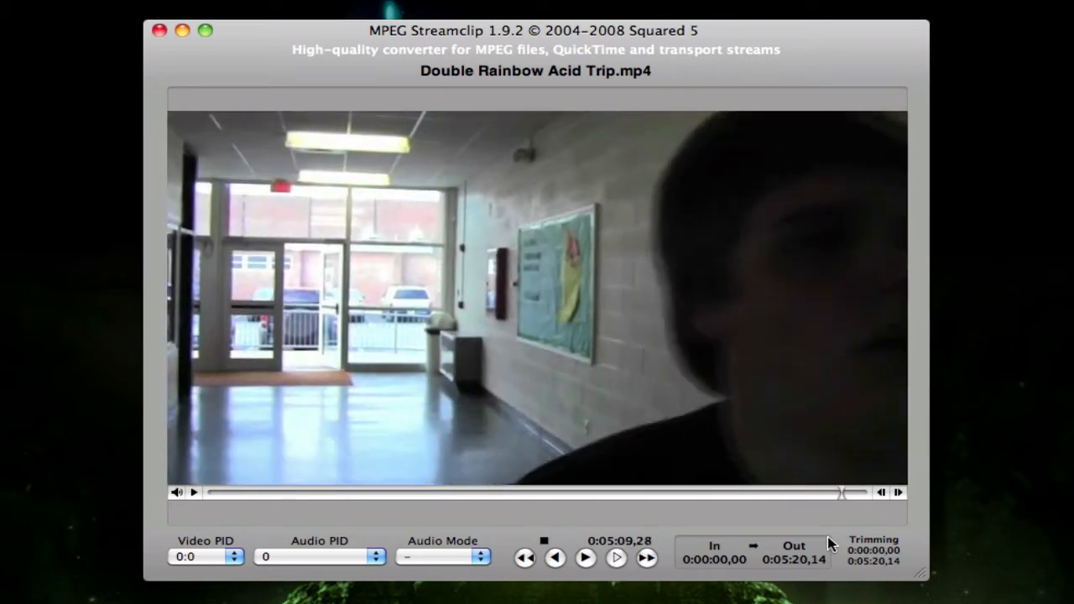
{"action": "key", "text": "Left"}
{"action": "key", "text": "Left"}
{"action": "key", "text": "Left"}
{"action": "key", "text": "Left"}
{"action": "key", "text": "Left"}
{"action": "key", "text": "Left"}
{"action": "key", "text": "Left"}
{"action": "key", "text": "Left"}
{"action": "key", "text": "Left"}
{"action": "key", "text": "Left"}
{"action": "key", "text": "Left"}
{"action": "key", "text": "Left"}
{"action": "key", "text": "Left"}
{"action": "key", "text": "Left"}
{"action": "key", "text": "Left"}
{"action": "key", "text": "Left"}
{"action": "key", "text": "Left"}
{"action": "key", "text": "Left"}
{"action": "key", "text": "Left"}
{"action": "key", "text": "Left"}
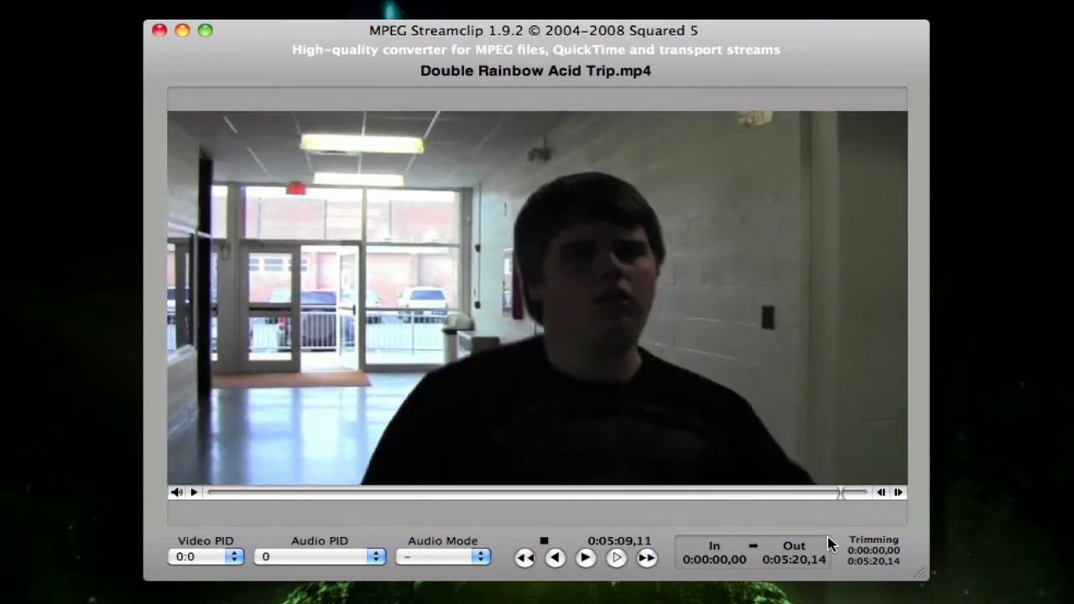
{"action": "key", "text": "Left"}
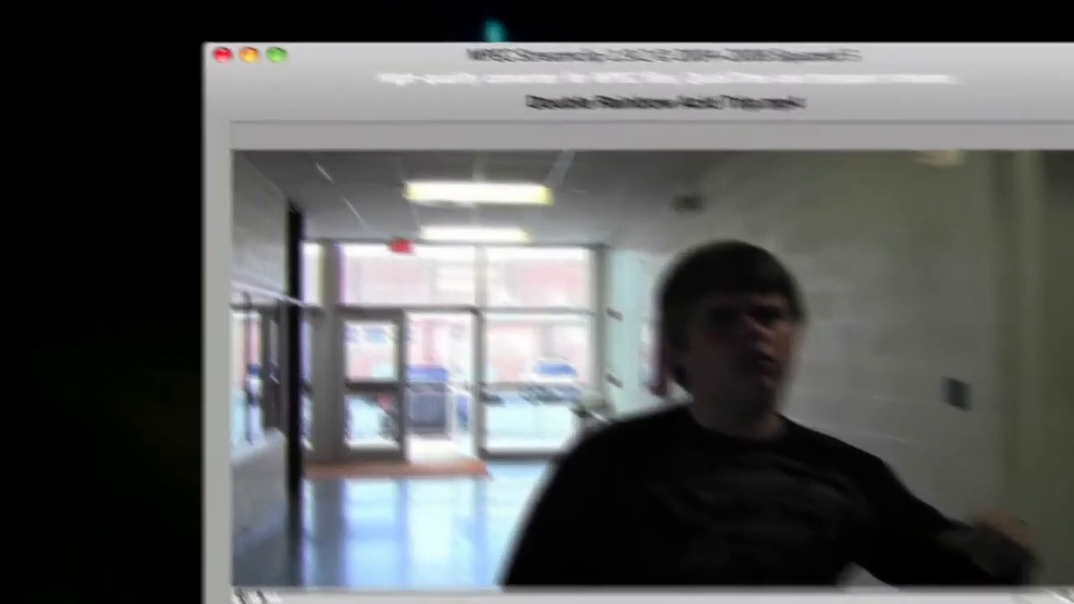
{"action": "left_click", "coordinate": [251, 8]}
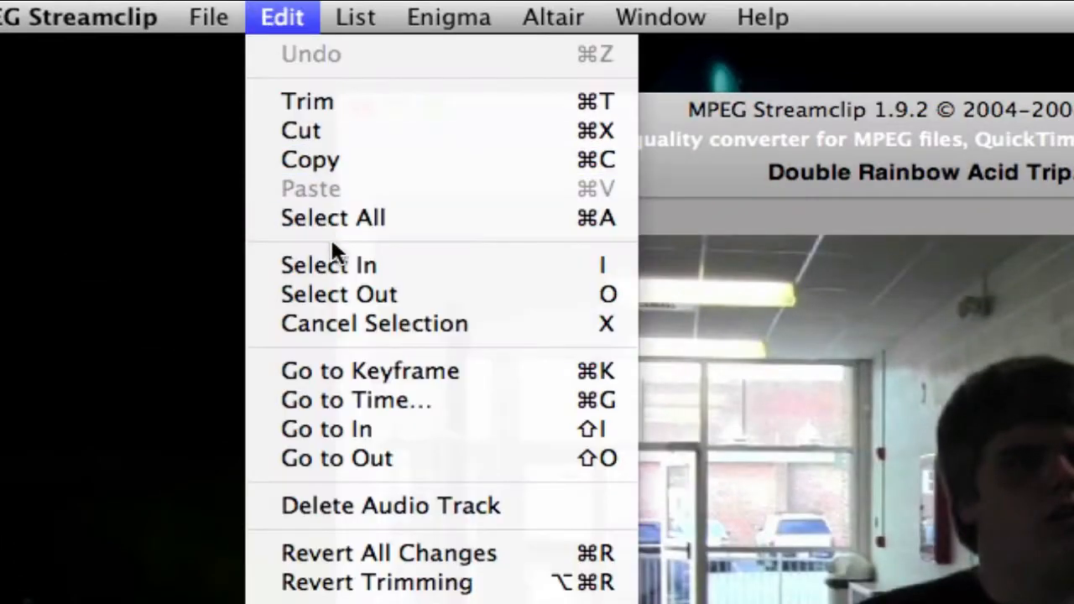
{"action": "left_click", "coordinate": [333, 260]}
- Advance frame by frame to 0:05:11,10 in the wall sign scene and set it as the Out point
{"action": "key", "text": "Right"}
{"action": "key", "text": "Right"}
{"action": "key", "text": "Right"}
{"action": "key", "text": "Right"}
{"action": "key", "text": "Right"}
{"action": "key", "text": "Right"}
{"action": "key", "text": "Right"}
{"action": "key", "text": "Right"}
{"action": "key", "text": "Right"}
{"action": "key", "text": "Right"}
{"action": "key", "text": "Right"}
{"action": "key", "text": "Right"}
{"action": "key", "text": "Right"}
{"action": "key", "text": "Right"}
{"action": "key", "text": "Right"}
{"action": "key", "text": "Right"}
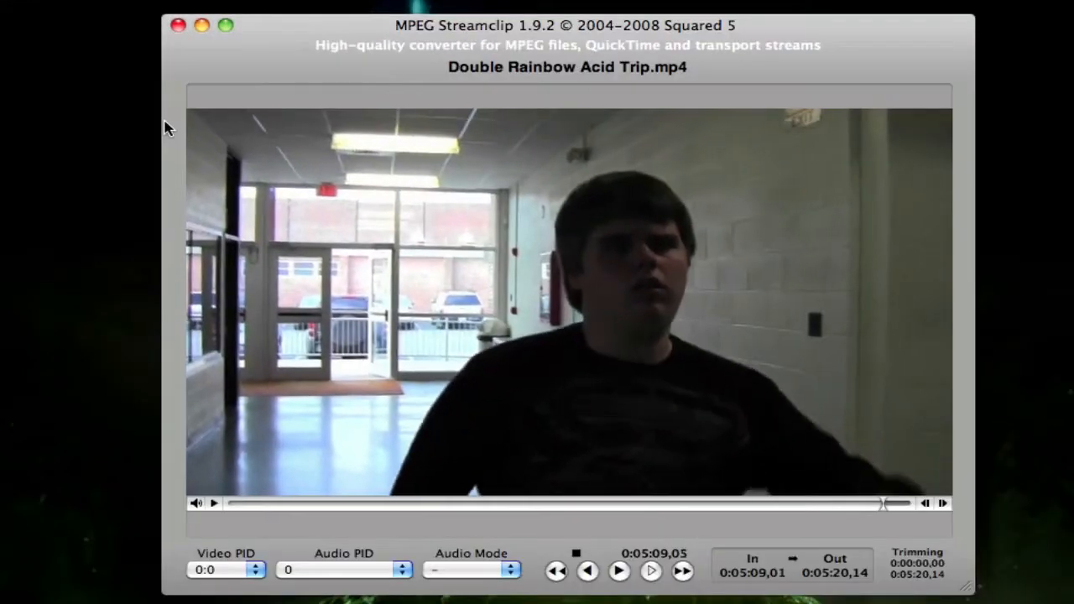
{"action": "key", "text": "Right"}
{"action": "key", "text": "Right"}
{"action": "key", "text": "Right"}
{"action": "key", "text": "Right"}
{"action": "key", "text": "Right"}
{"action": "key", "text": "Right"}
{"action": "key", "text": "Right"}
{"action": "key", "text": "Right"}
{"action": "key", "text": "Right"}
{"action": "key", "text": "Right"}
{"action": "key", "text": "Right"}
{"action": "key", "text": "Right"}
{"action": "key", "text": "Right"}
{"action": "key", "text": "Right"}
{"action": "key", "text": "Right"}
{"action": "key", "text": "Right"}
{"action": "key", "text": "Right"}
{"action": "key", "text": "Right"}
{"action": "key", "text": "Right"}
{"action": "key", "text": "Right"}
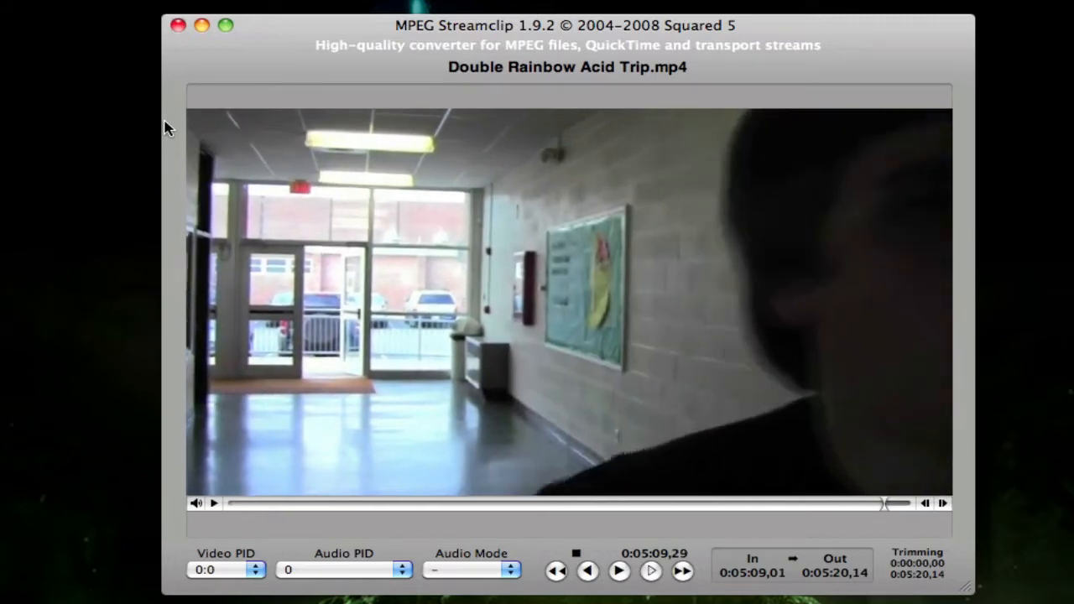
{"action": "key", "text": "Right"}
{"action": "key", "text": "Right"}
{"action": "key", "text": "Right"}
{"action": "key", "text": "Right"}
{"action": "key", "text": "Right"}
{"action": "key", "text": "Right"}
{"action": "key", "text": "Right"}
{"action": "key", "text": "Right"}
{"action": "key", "text": "Right"}
{"action": "key", "text": "Right"}
{"action": "key", "text": "Right"}
{"action": "key", "text": "Right"}
{"action": "key", "text": "Right"}
{"action": "key", "text": "Right"}
{"action": "key", "text": "Right"}
{"action": "key", "text": "Right"}
{"action": "key", "text": "Right"}
{"action": "key", "text": "Right"}
{"action": "key", "text": "Right"}
{"action": "key", "text": "Right"}
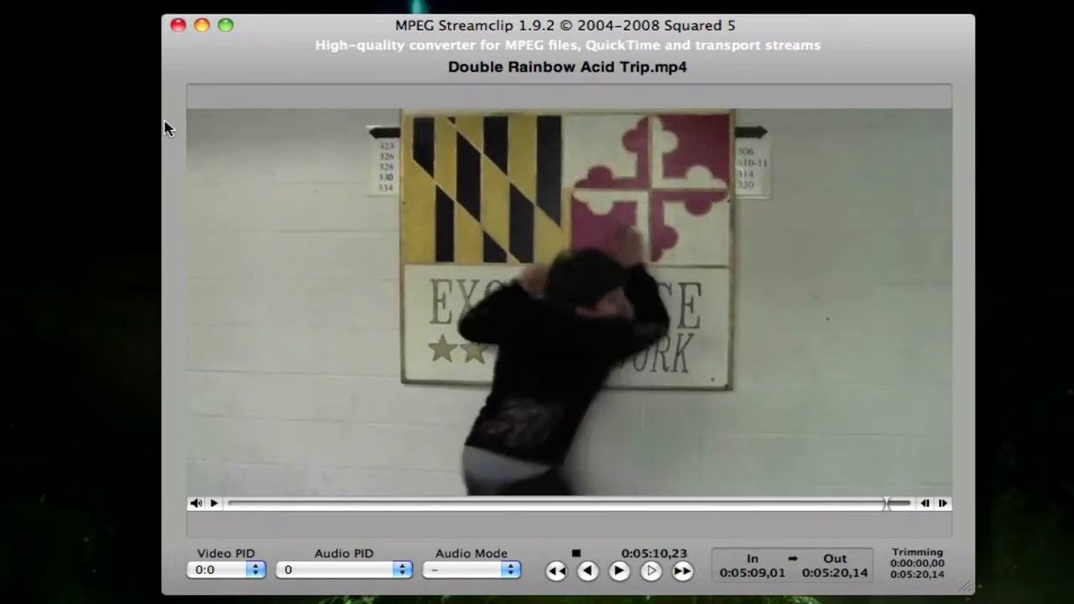
{"action": "key", "text": "Right"}
{"action": "key", "text": "Right"}
{"action": "key", "text": "Right"}
{"action": "key", "text": "Right"}
{"action": "key", "text": "Right"}
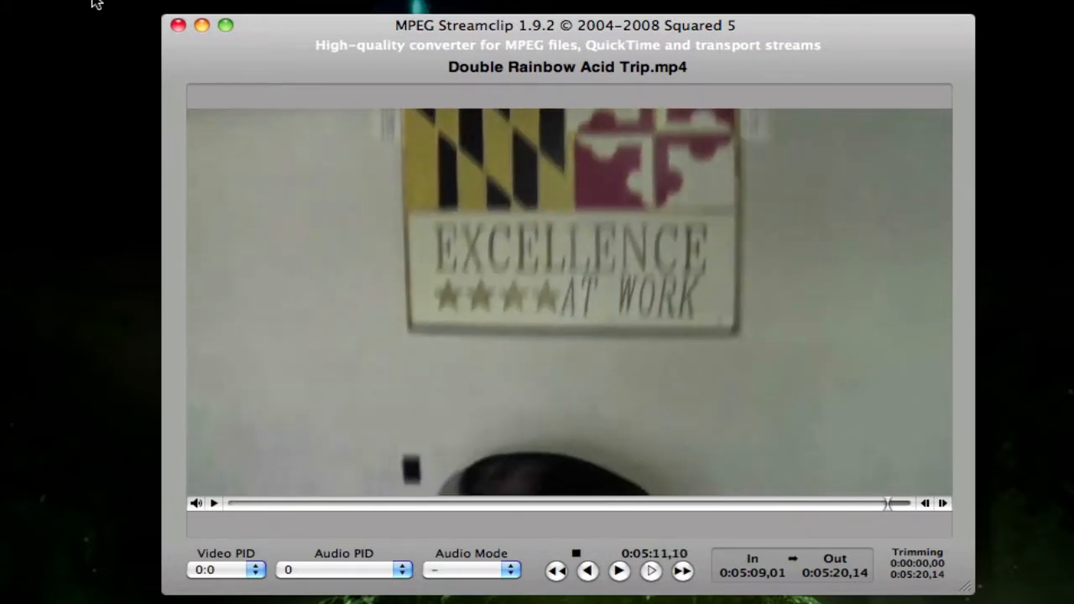
{"action": "left_click", "coordinate": [94, 3]}
{"action": "left_click", "coordinate": [156, 149]}
- Trim the video to the selected In and Out range and play the result
{"action": "left_click", "coordinate": [129, 0]}
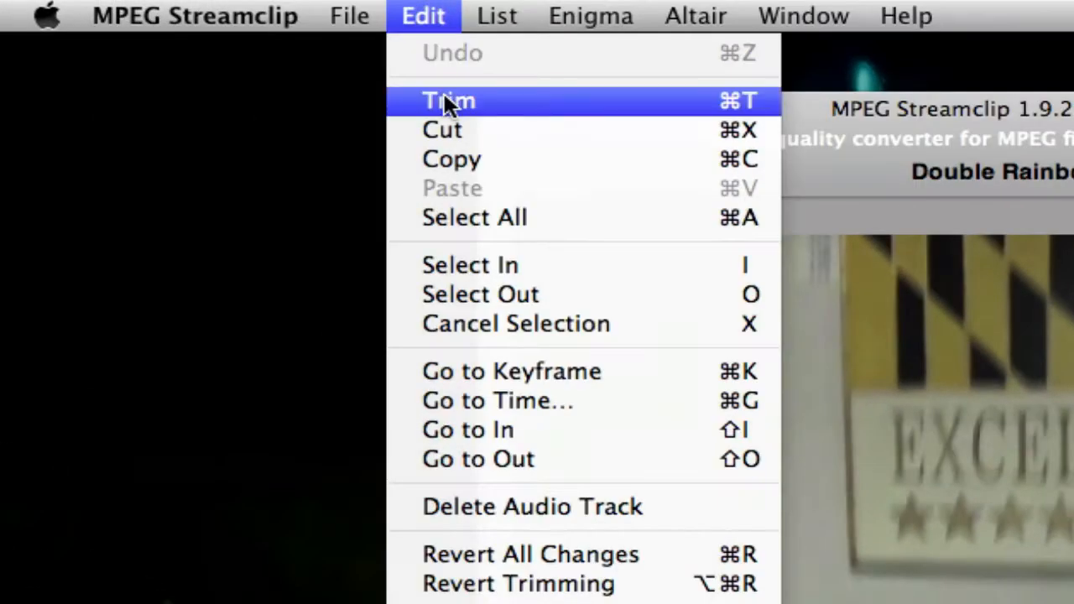
{"action": "left_click", "coordinate": [145, 19]}
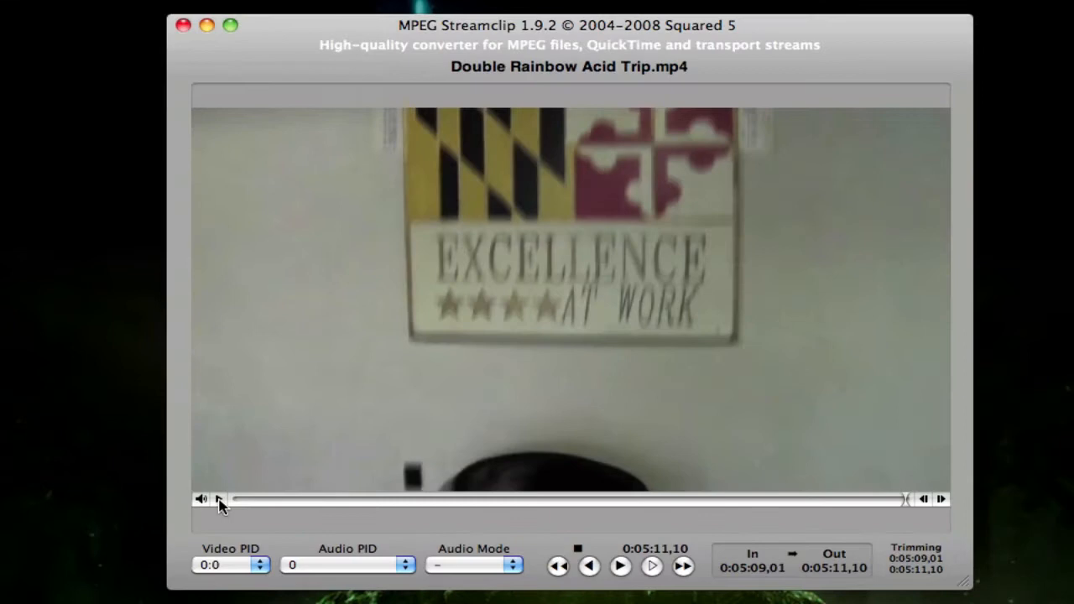
{"action": "key", "text": "space"}
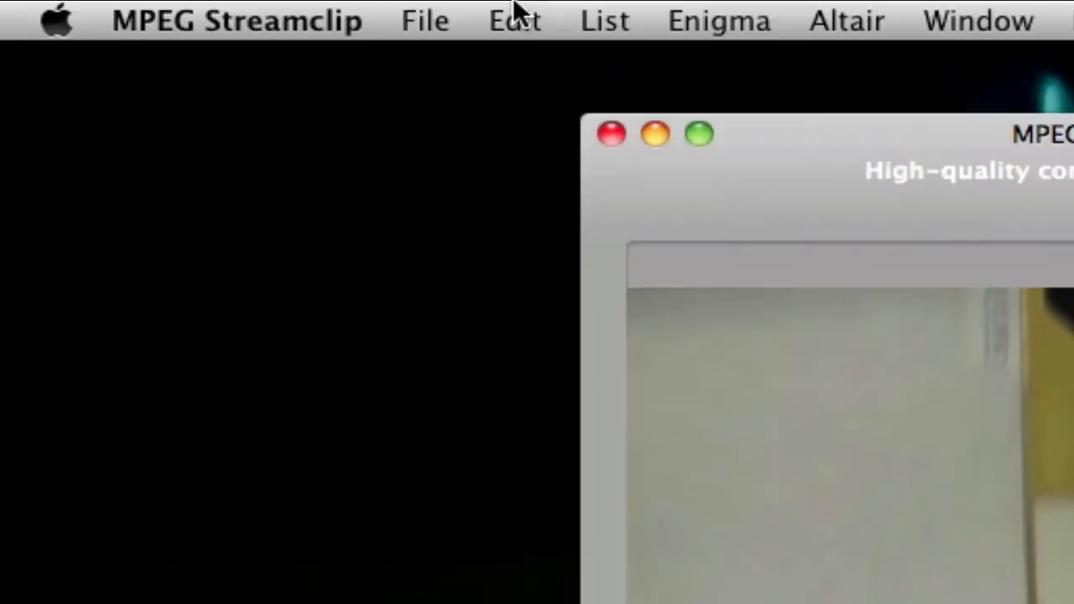
- Start a QuickTime export of the trimmed clip, load a 1280 × 720, 30 fps preset, and set the compression to H.264
{"action": "left_click", "coordinate": [512, 11]}
{"action": "mouse_move", "coordinate": [446, 7]}
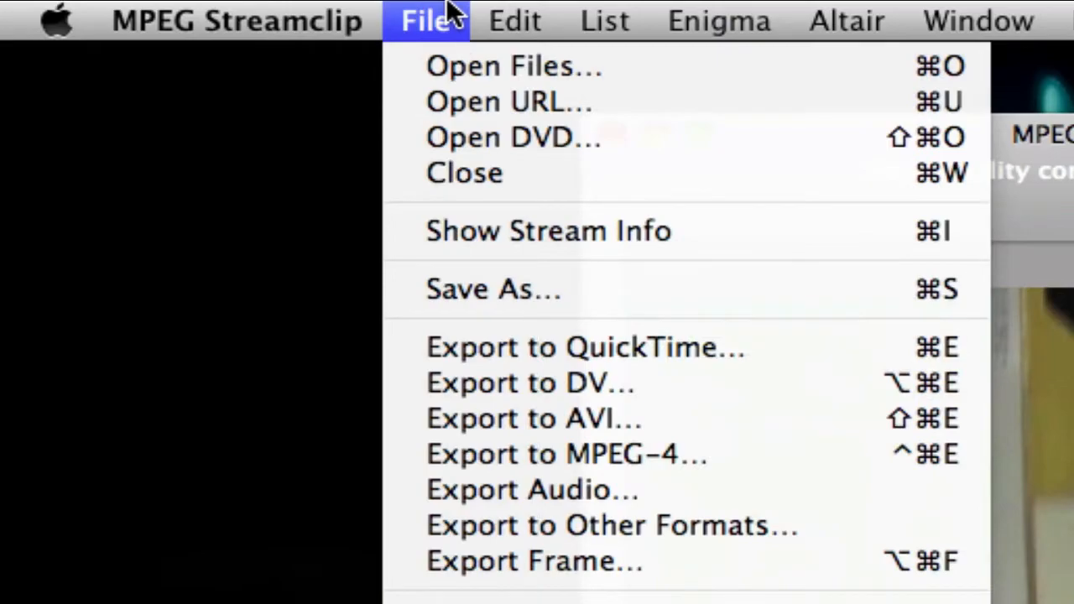
{"action": "left_click", "coordinate": [519, 347]}
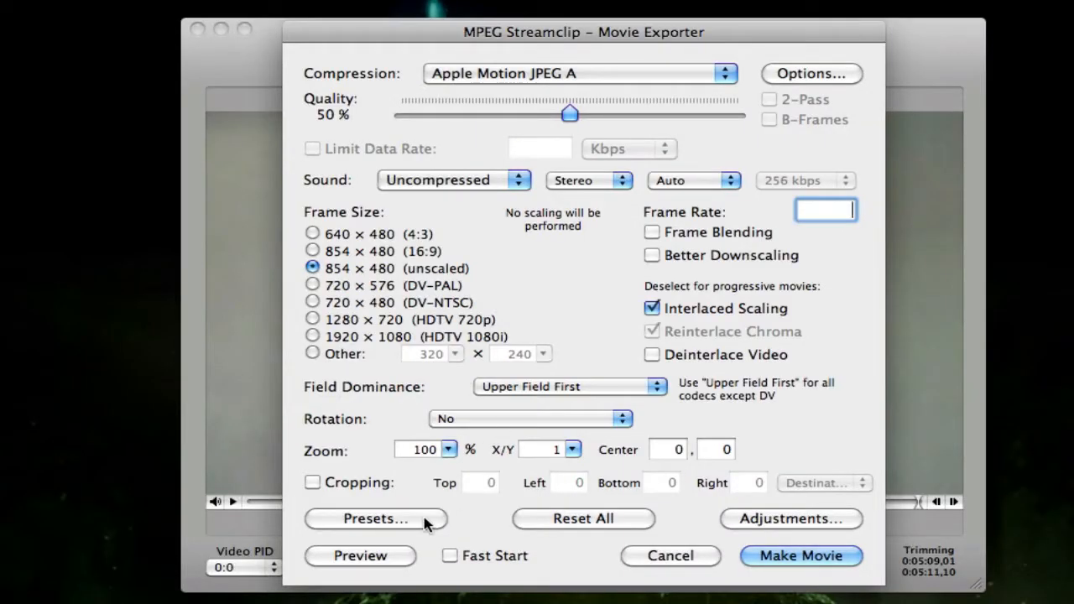
{"action": "left_click", "coordinate": [426, 518]}
{"action": "left_click", "coordinate": [696, 302]}
{"action": "left_click", "coordinate": [561, 74]}
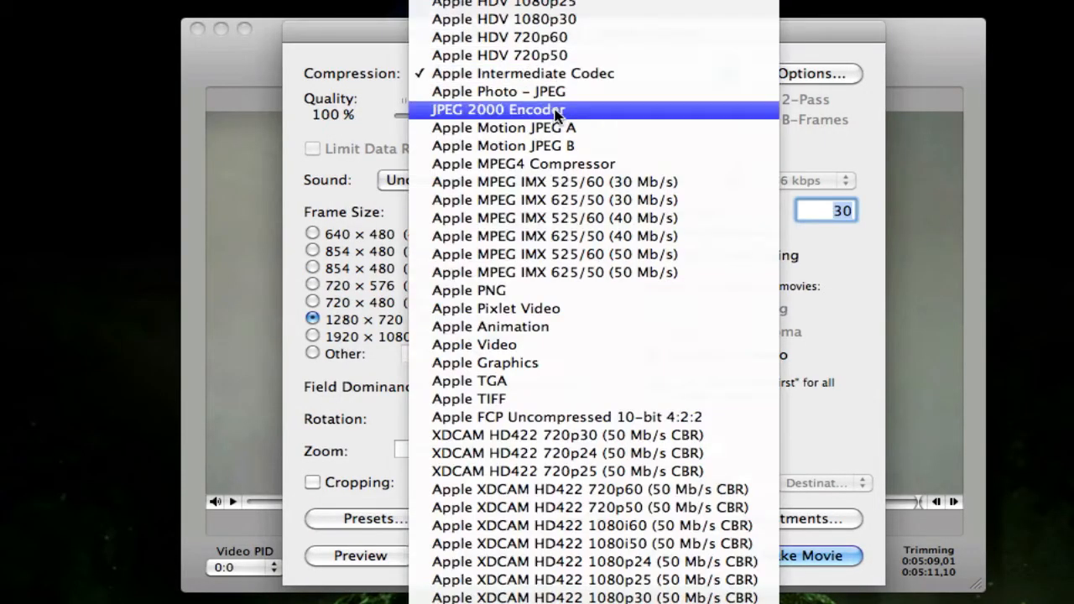
{"action": "scroll", "coordinate": [558, 113], "scroll_direction": "up", "scroll_amount": 10}
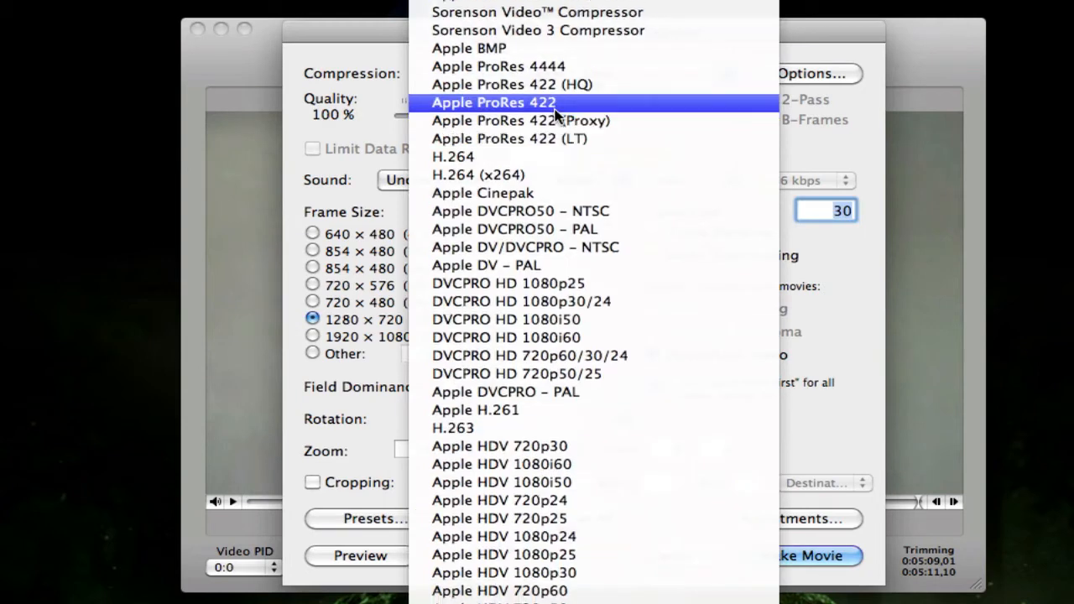
{"action": "left_click", "coordinate": [491, 157]}
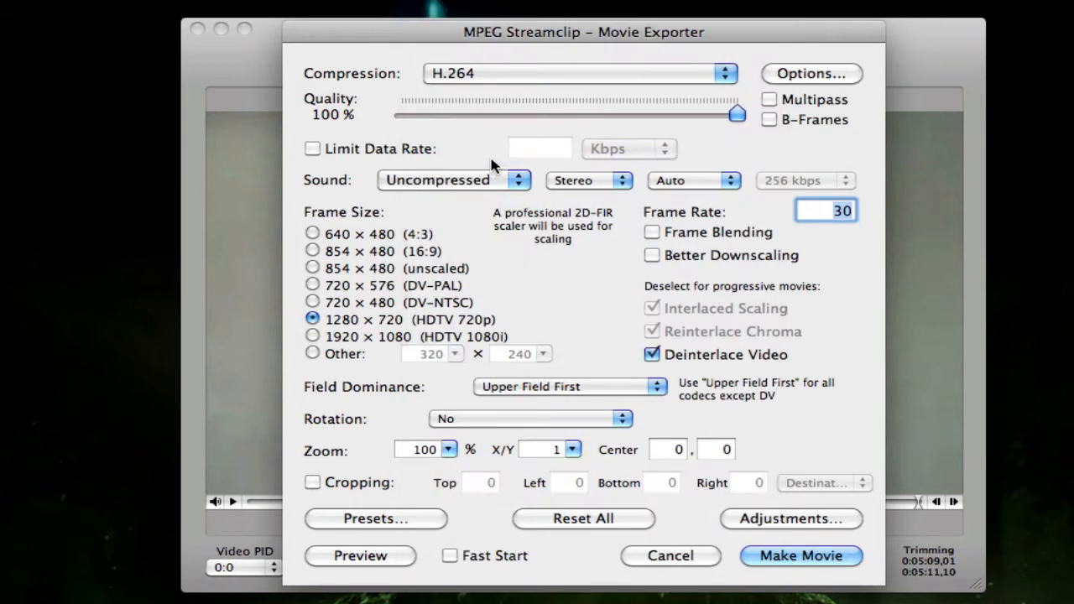
- Set a custom export frame size of 640 × 360
{"action": "left_click", "coordinate": [339, 353]}
{"action": "left_click", "coordinate": [431, 353]}
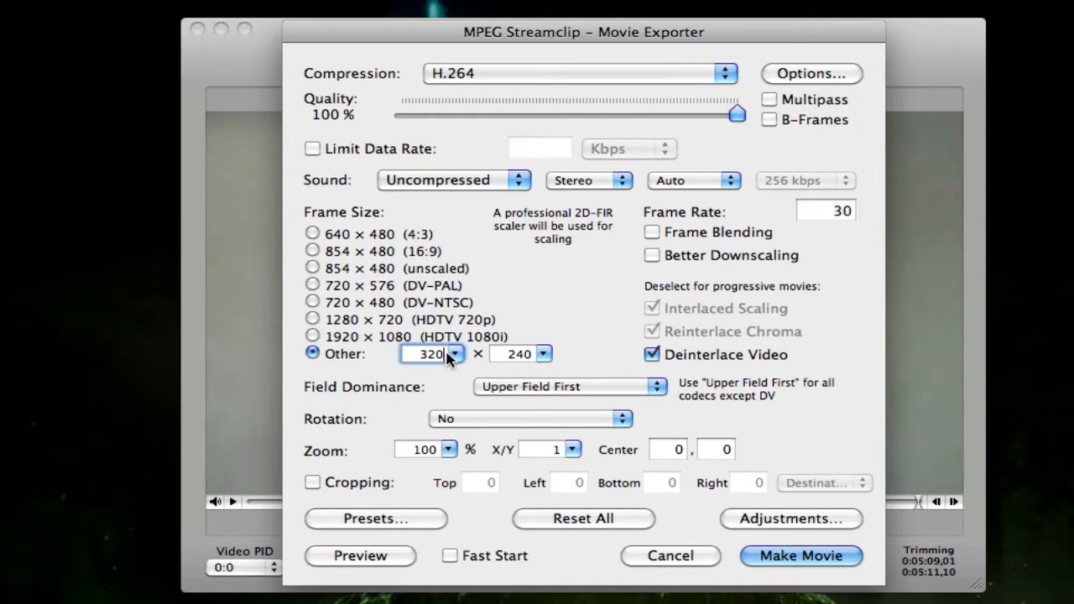
{"action": "left_click", "coordinate": [454, 353]}
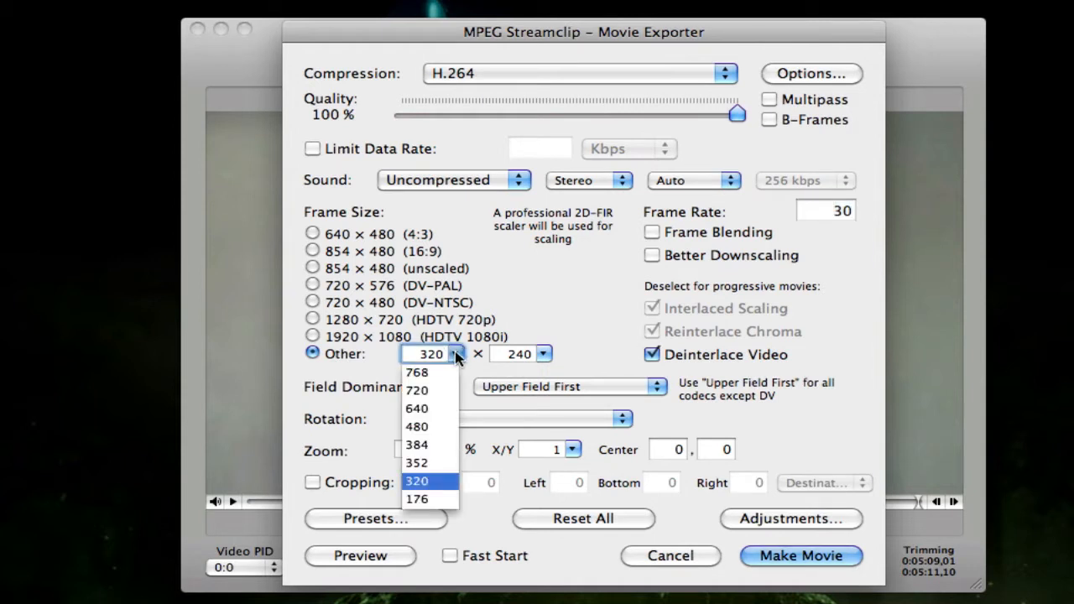
{"action": "left_click", "coordinate": [417, 408]}
{"action": "left_click", "coordinate": [542, 353]}
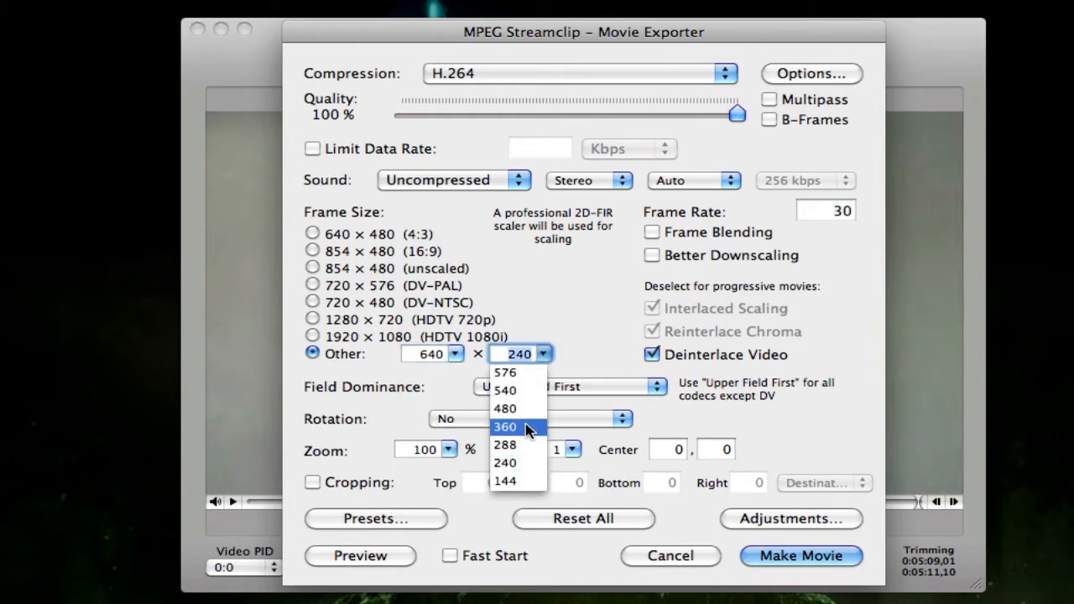
{"action": "left_click", "coordinate": [508, 426]}
- Make the movie, save it on the Desktop as wall, and close the video window
{"action": "left_click", "coordinate": [801, 553]}
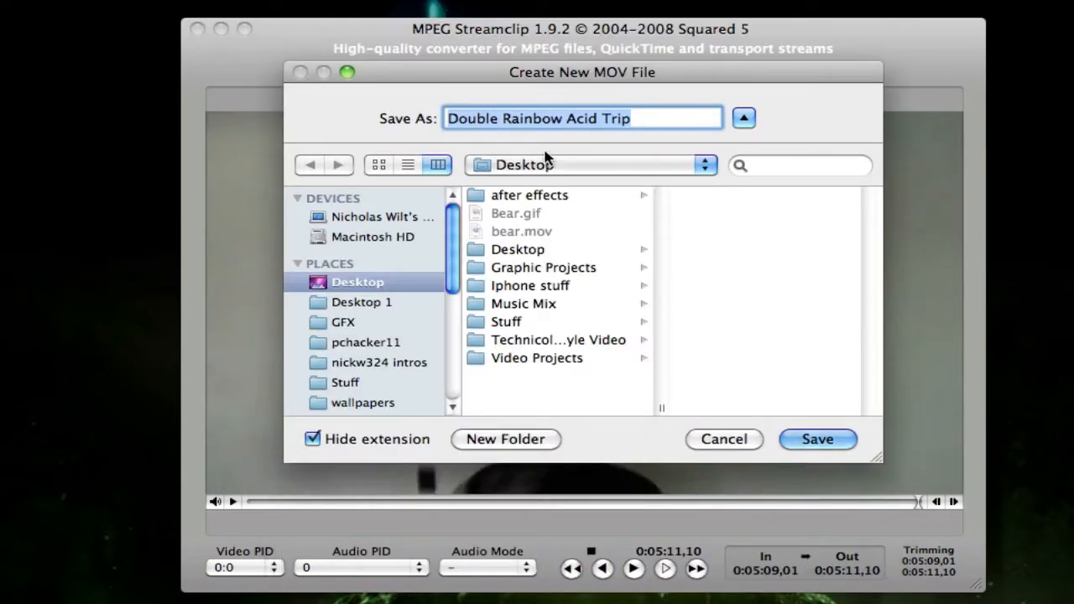
{"action": "type", "text": "wall"}
{"action": "key", "text": "Return"}
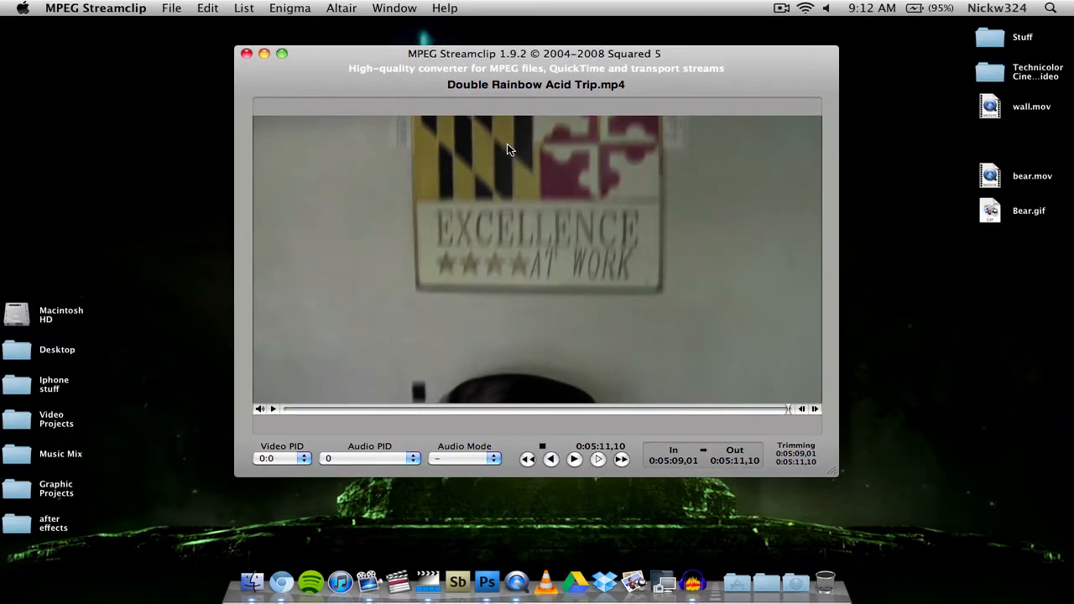
{"action": "left_click", "coordinate": [246, 54]}
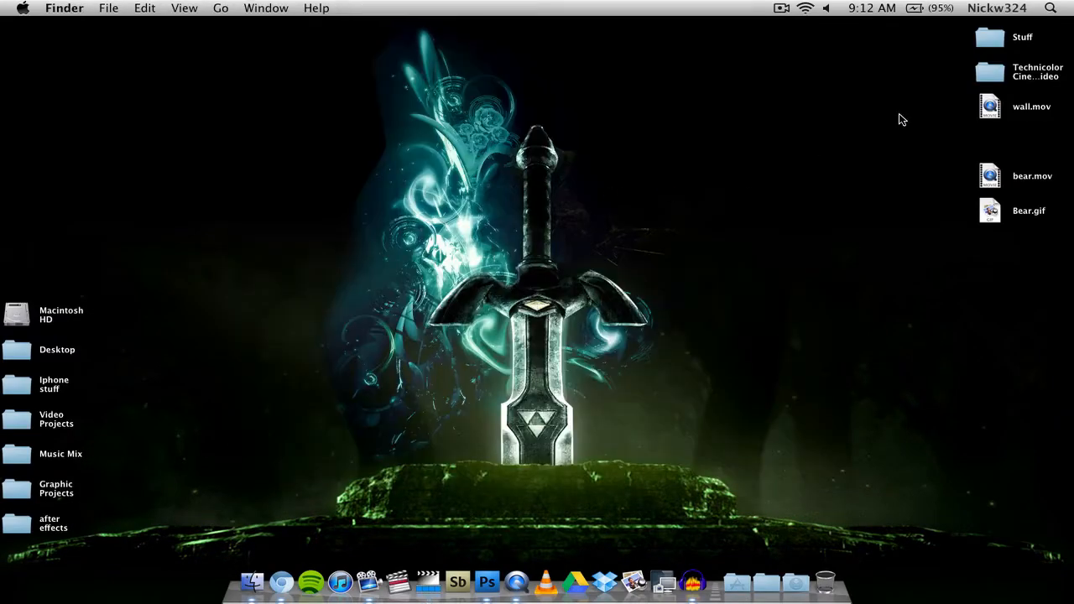
- Switch to Photoshop and load wall.mov from the Desktop for importing its video frames to layers
{"action": "left_click_drag", "start_coordinate": [986, 104], "coordinate": [980, 122]}
{"action": "left_click", "coordinate": [877, 130]}
{"action": "left_click", "coordinate": [486, 582]}
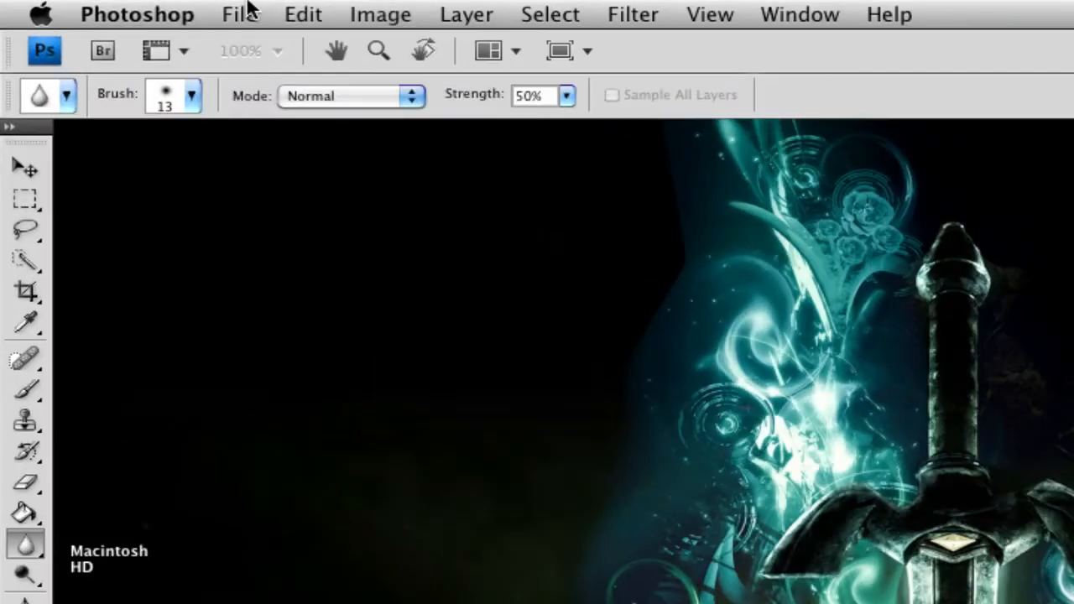
{"action": "left_click", "coordinate": [134, 7]}
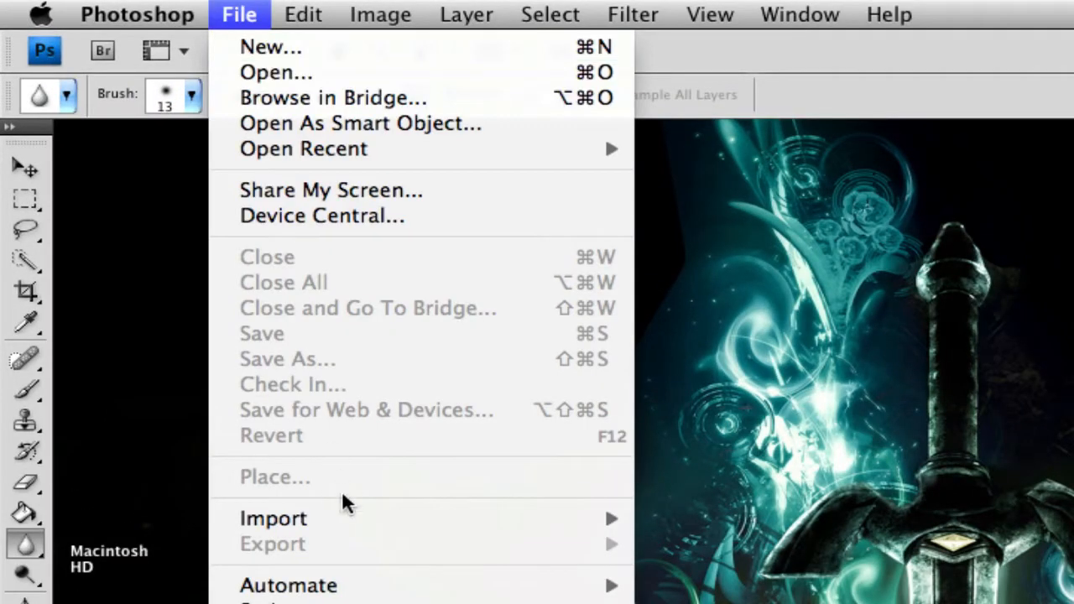
{"action": "mouse_move", "coordinate": [358, 518]}
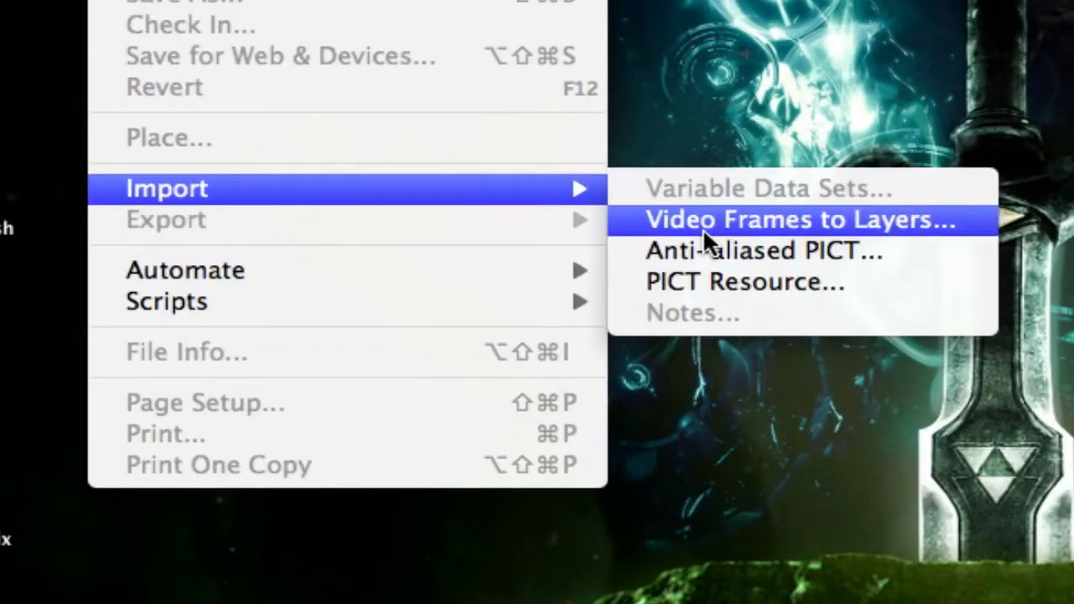
{"action": "left_click", "coordinate": [702, 219]}
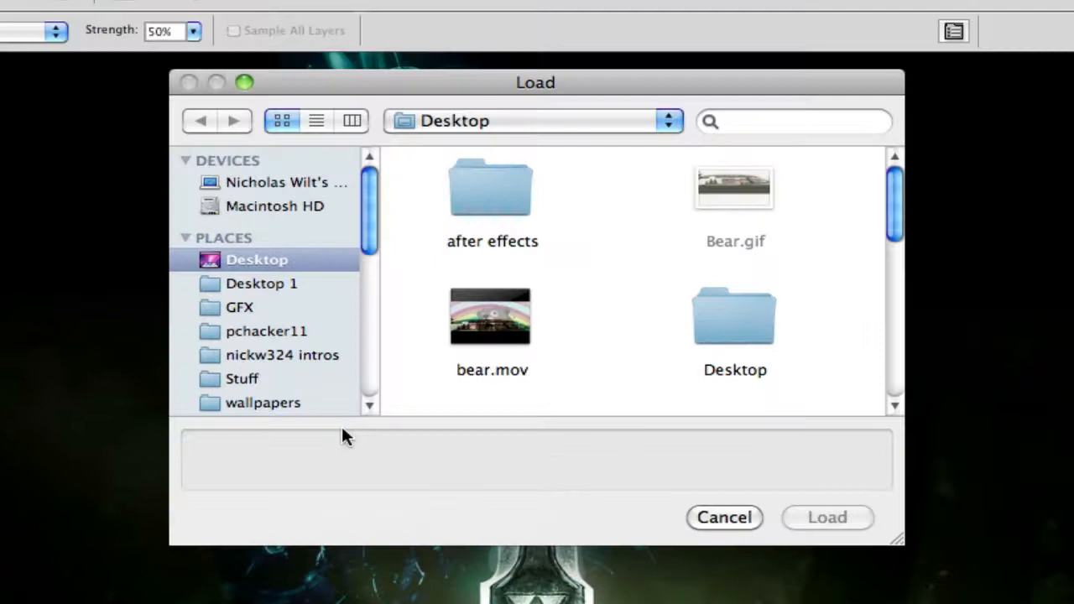
{"action": "scroll", "coordinate": [529, 280], "scroll_direction": "down", "scroll_amount": 1}
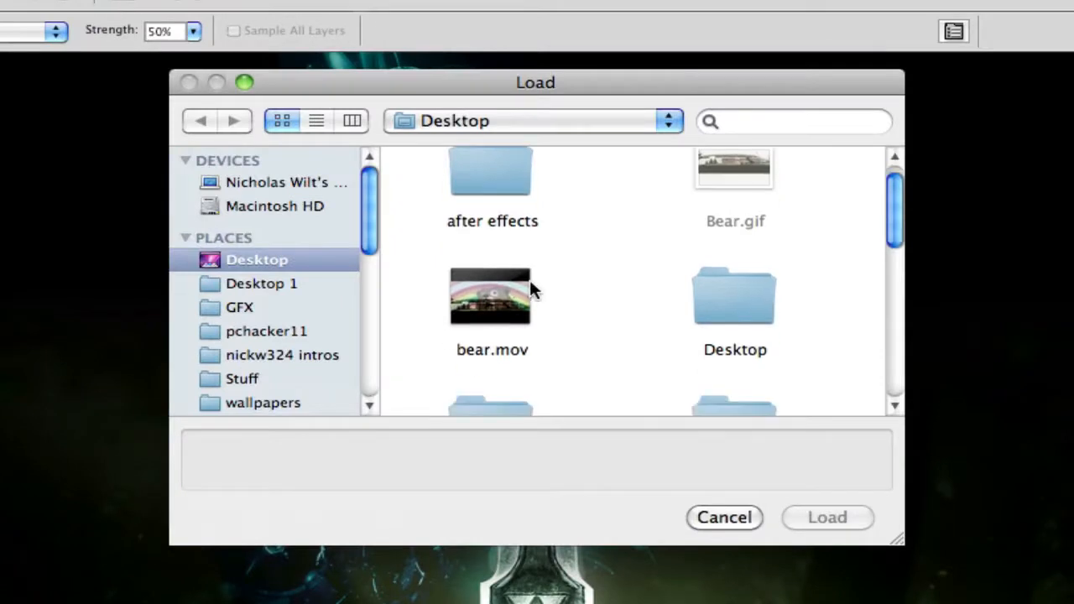
{"action": "scroll", "coordinate": [530, 285], "scroll_direction": "down", "scroll_amount": 10}
{"action": "left_click", "coordinate": [517, 311]}
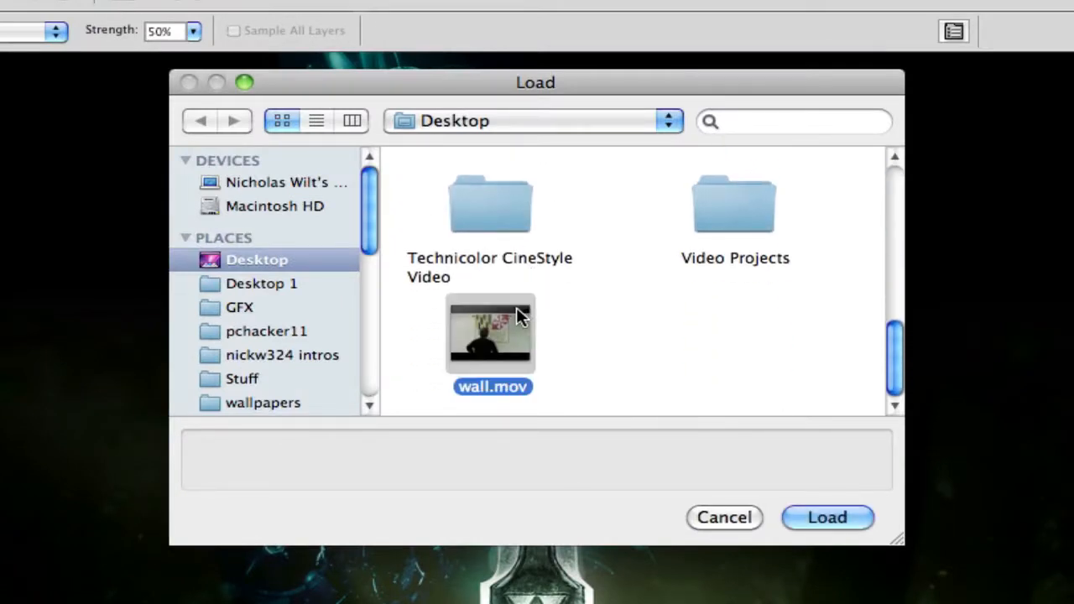
{"action": "left_click", "coordinate": [835, 513]}
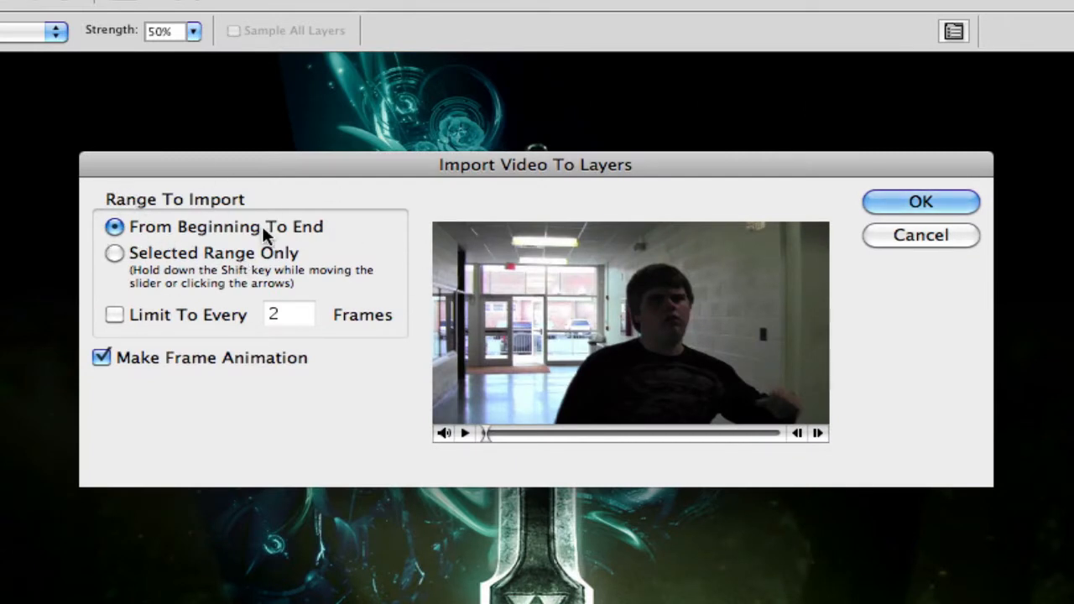
- Import the video from beginning to end with Make Frame Animation enabled
{"action": "left_click", "coordinate": [176, 254]}
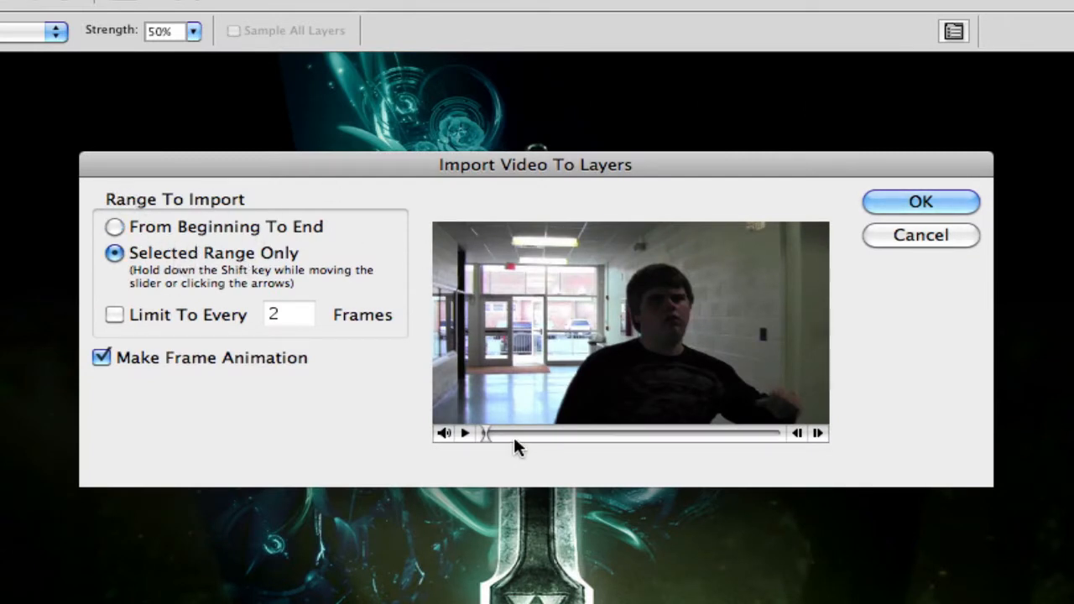
{"action": "left_click", "coordinate": [161, 216]}
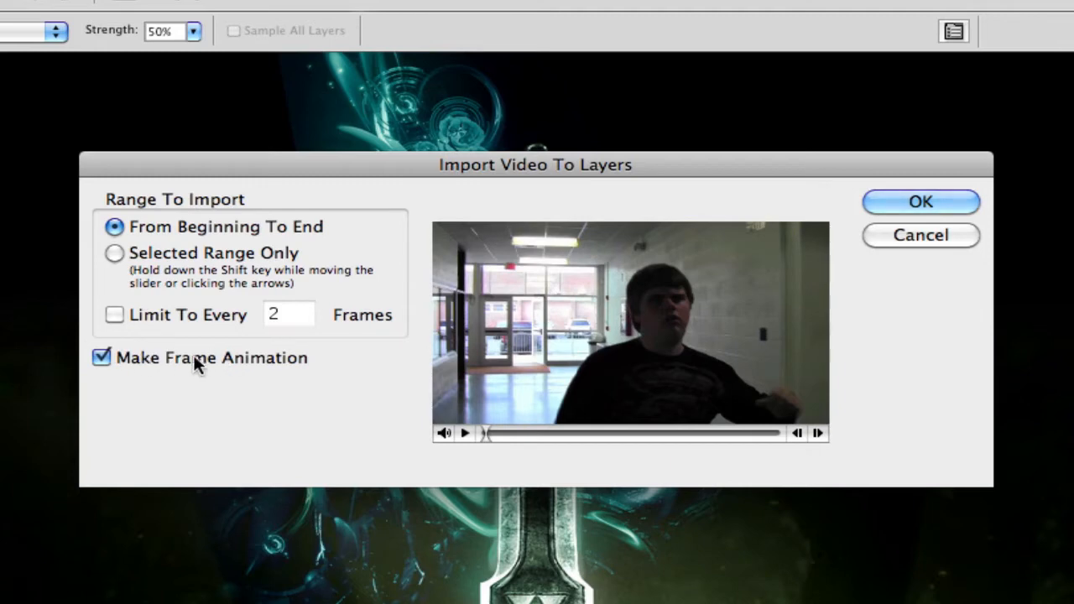
{"action": "left_click", "coordinate": [887, 202]}
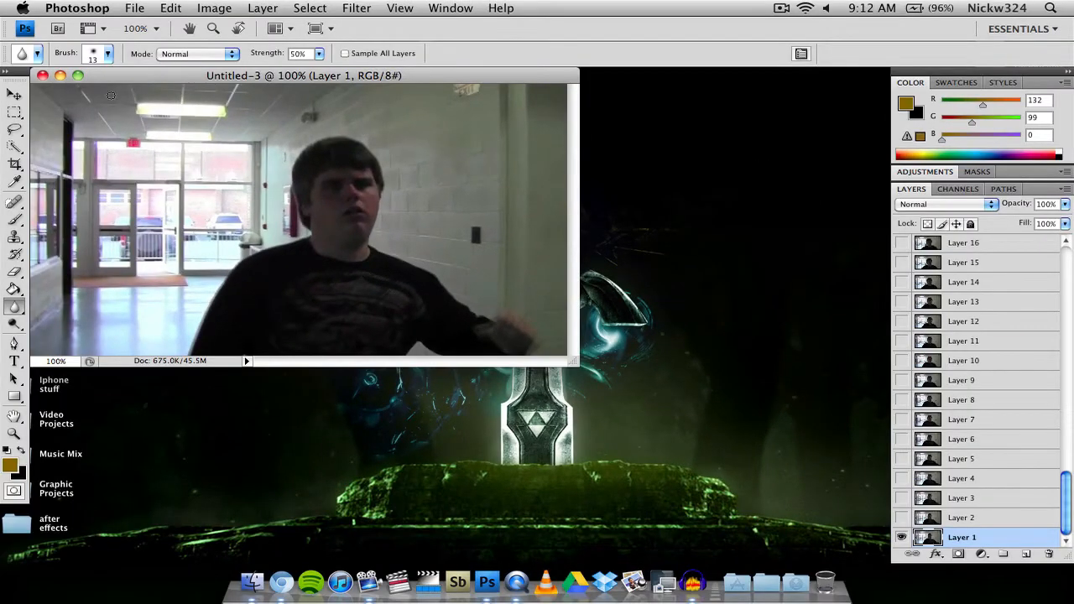
- Activate the Move tool, look through the imported layers, and display the animation frames
{"action": "left_click", "coordinate": [16, 96]}
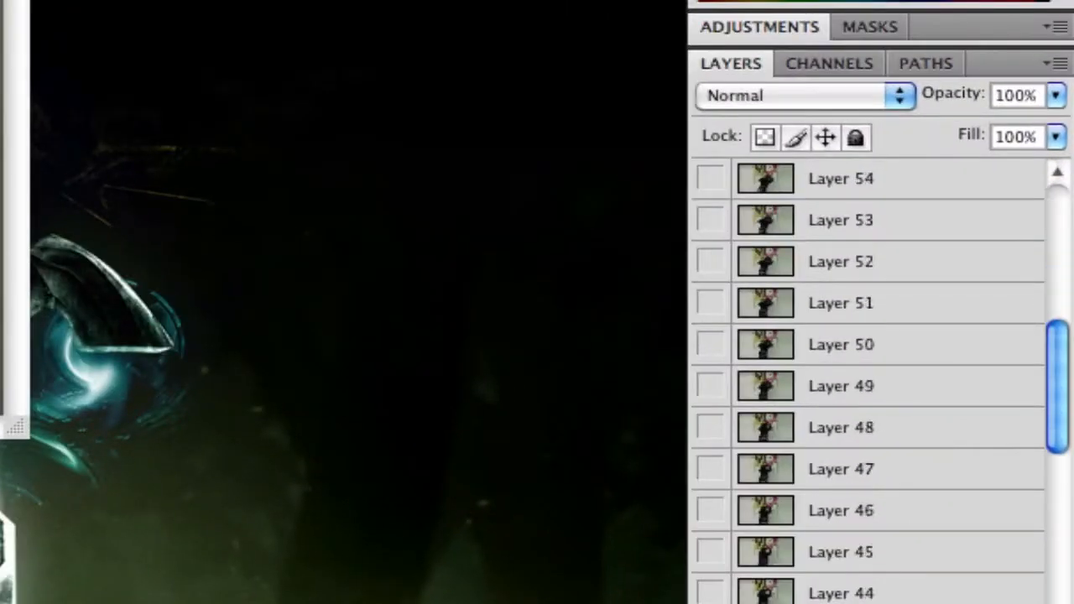
{"action": "scroll", "coordinate": [1004, 472], "scroll_direction": "down", "scroll_amount": 20}
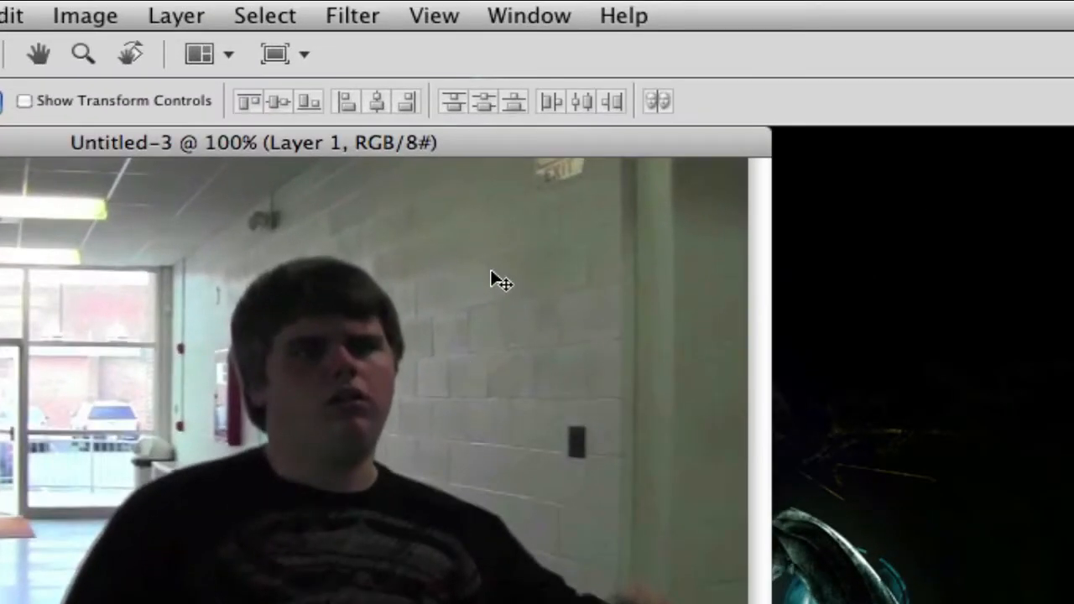
{"action": "left_click", "coordinate": [457, 5]}
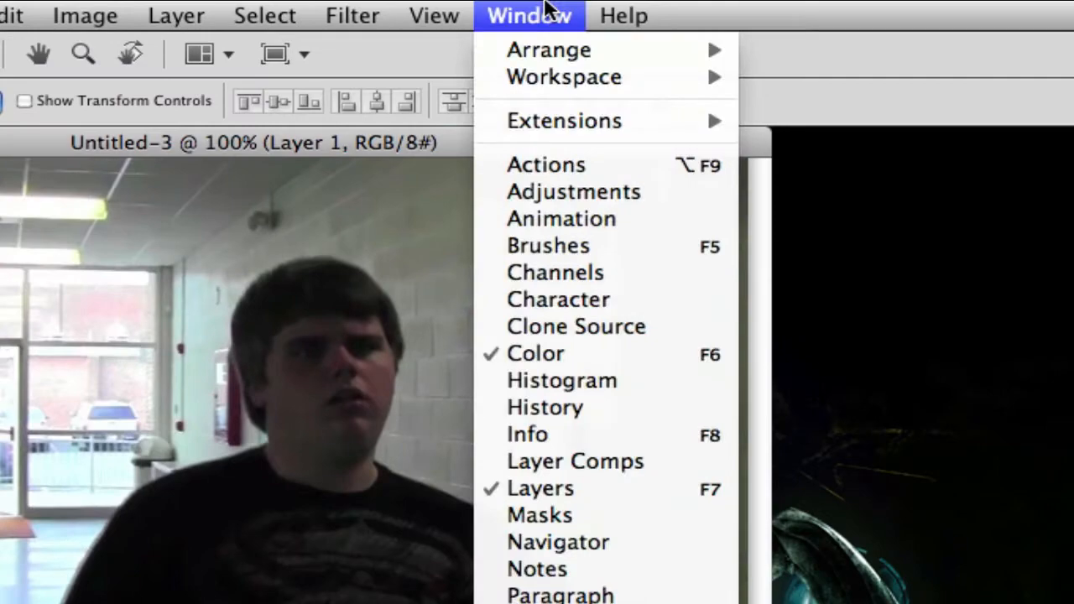
{"action": "left_click", "coordinate": [551, 219]}
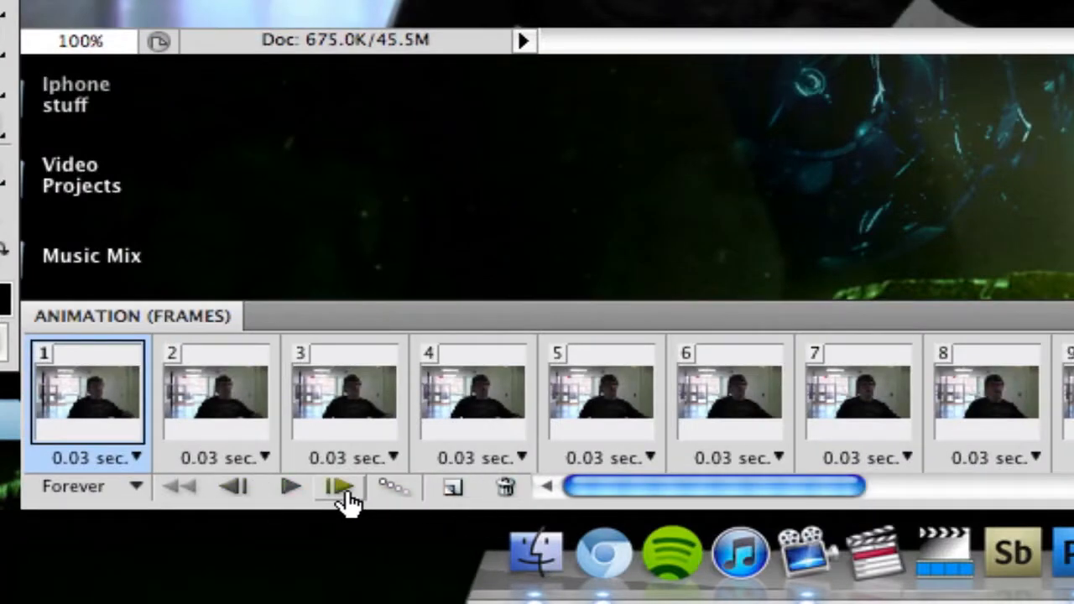
- Play the frame animation, stop it, and view the last frames of the sequence
{"action": "left_click", "coordinate": [294, 489]}
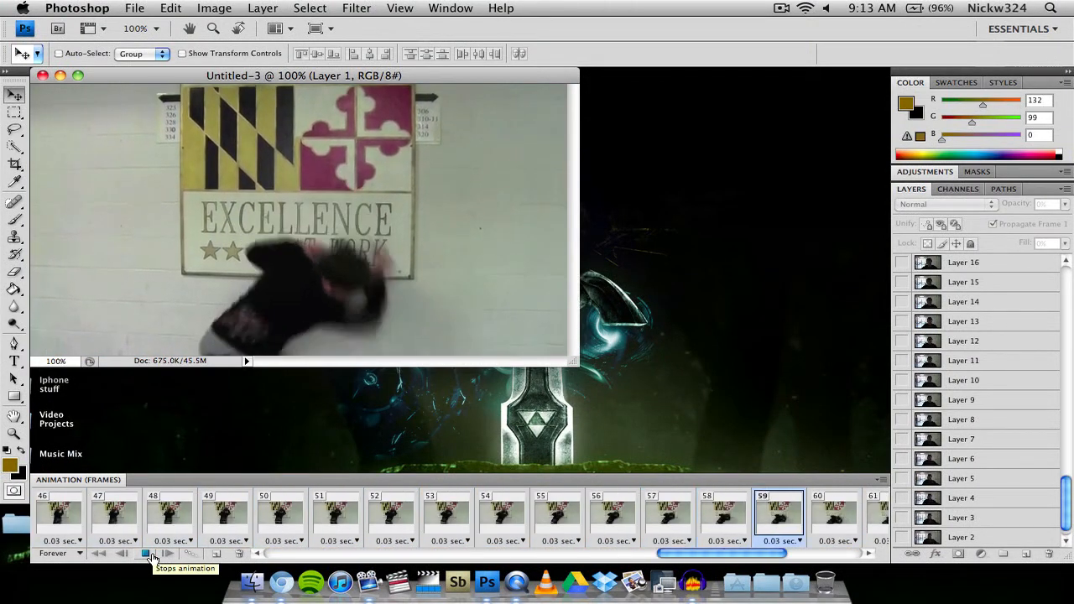
{"action": "left_click", "coordinate": [149, 556]}
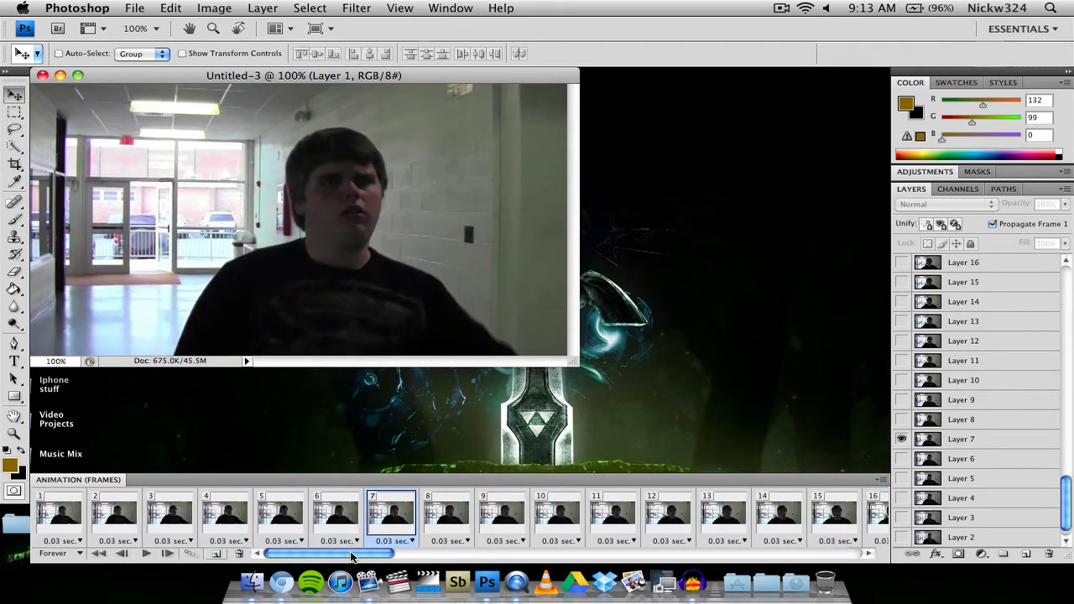
{"action": "left_click_drag", "start_coordinate": [391, 556], "coordinate": [824, 556]}
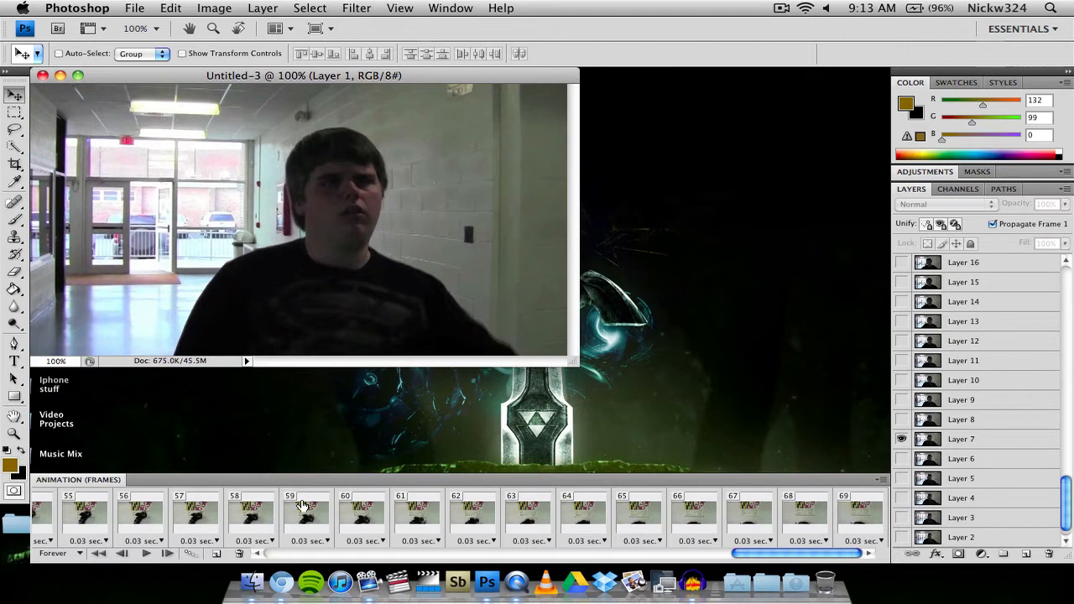
- Preview animation frame 58, then return to the start of the sequence and select frame 1
{"action": "left_click", "coordinate": [242, 507]}
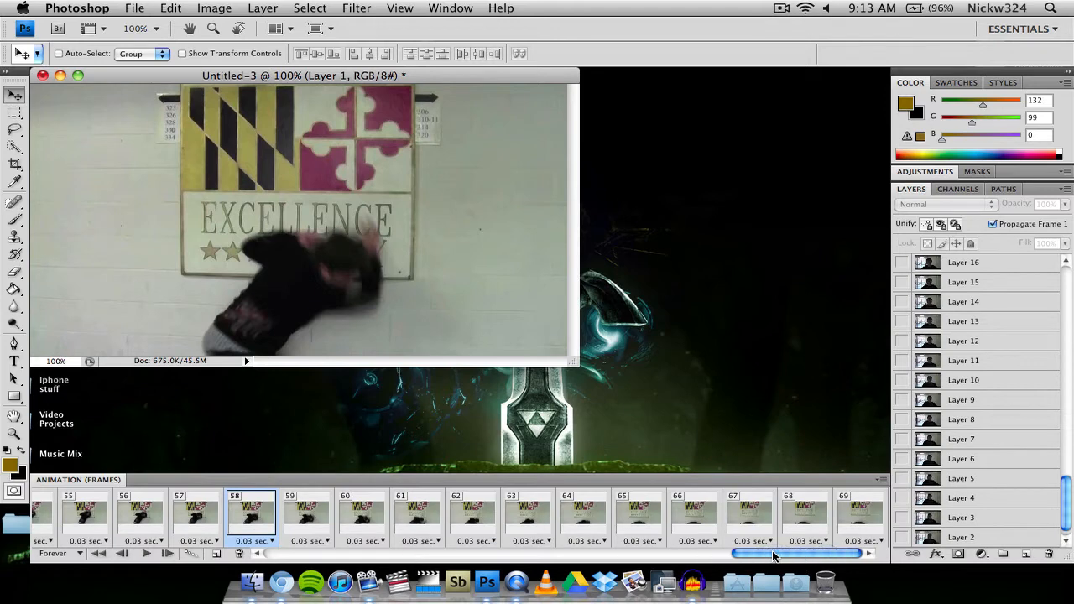
{"action": "left_click_drag", "start_coordinate": [772, 552], "coordinate": [324, 542]}
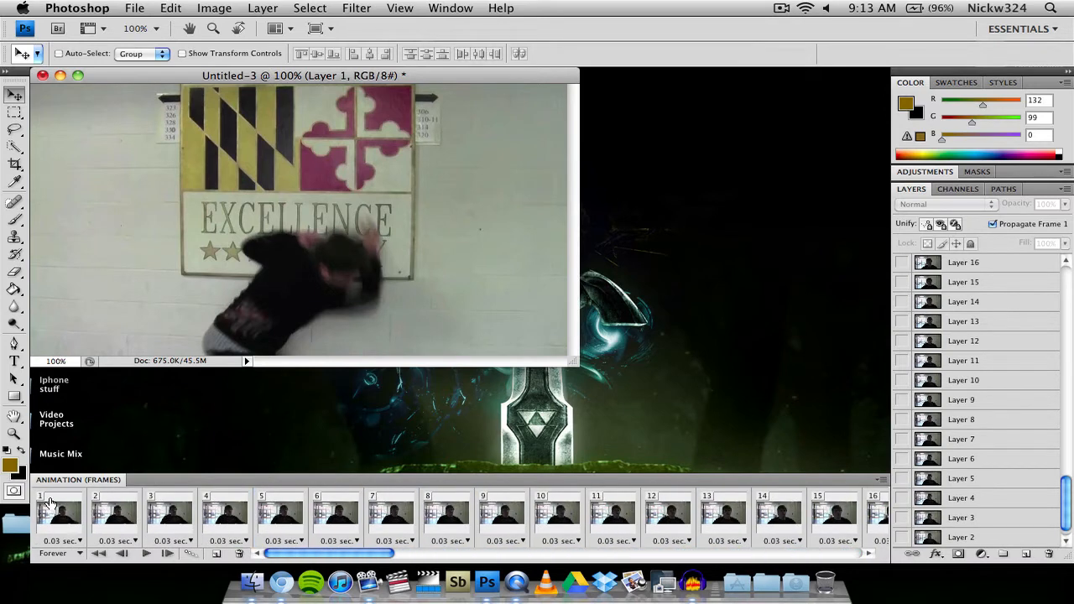
{"action": "left_click", "coordinate": [58, 507]}
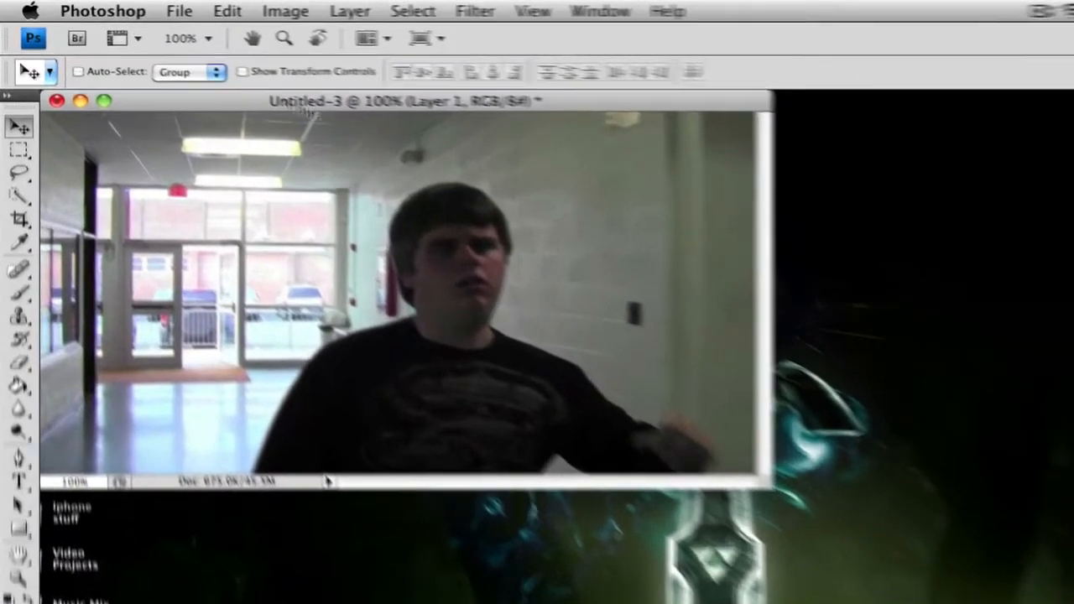
- Start a Save for Web & Devices export of the animation and choose GIF as the file format
{"action": "left_click", "coordinate": [135, 9]}
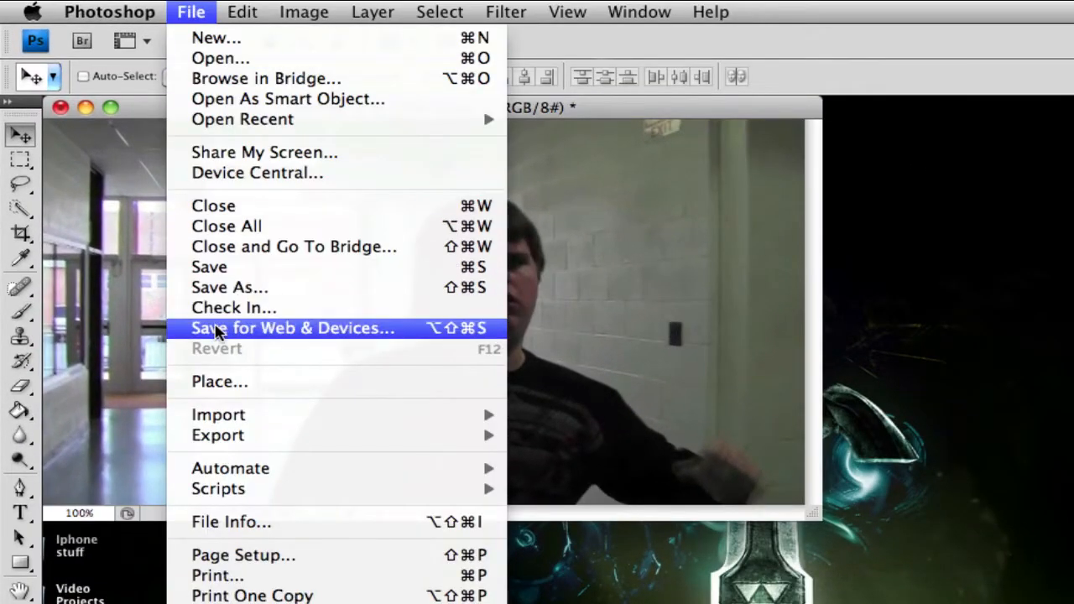
{"action": "left_click", "coordinate": [217, 328]}
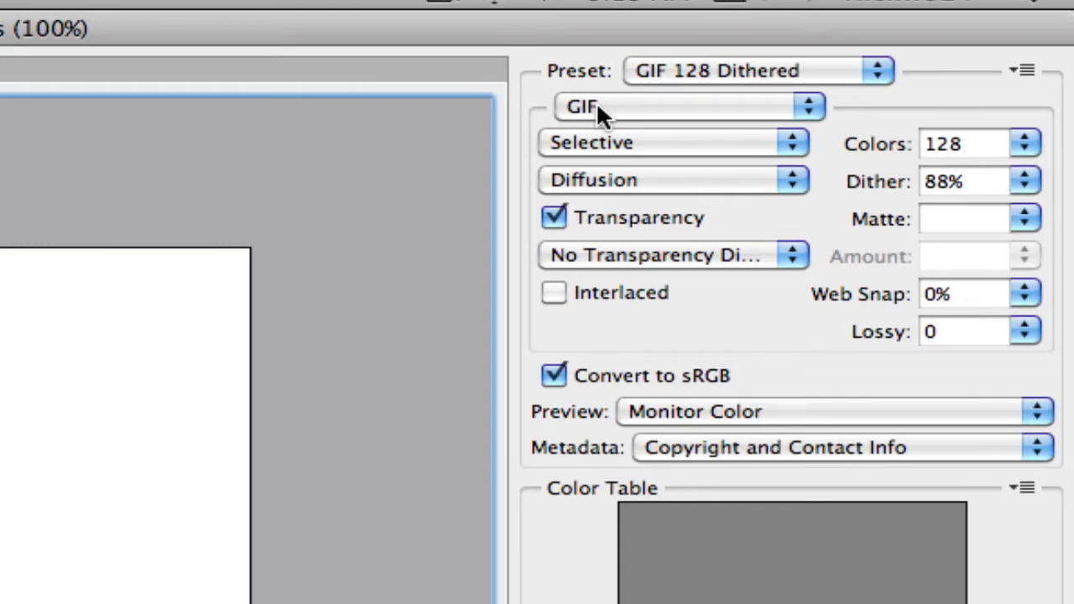
{"action": "left_click", "coordinate": [595, 101]}
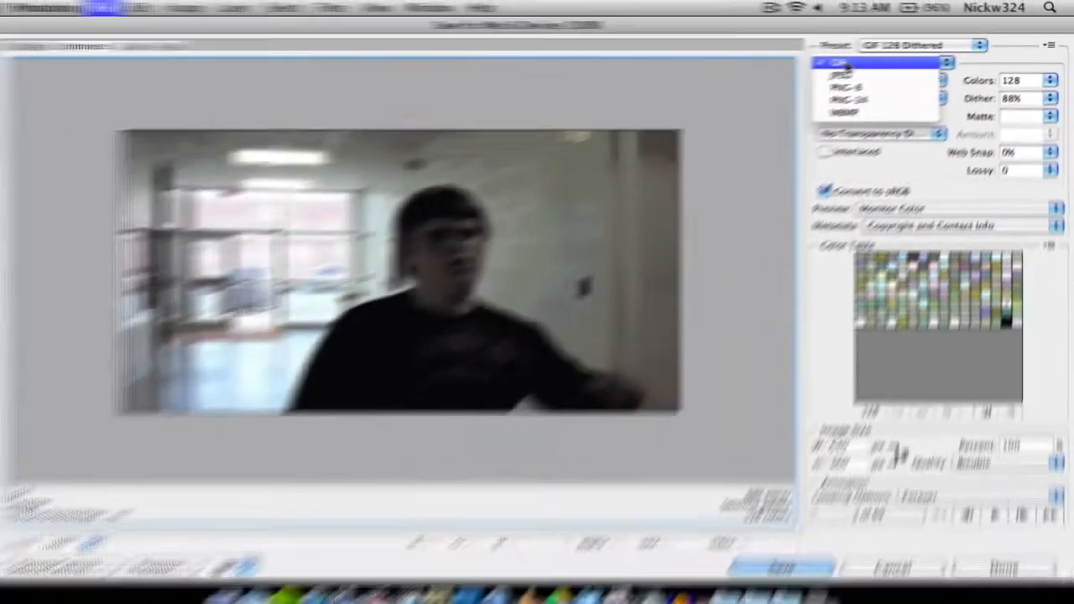
{"action": "left_click", "coordinate": [846, 64]}
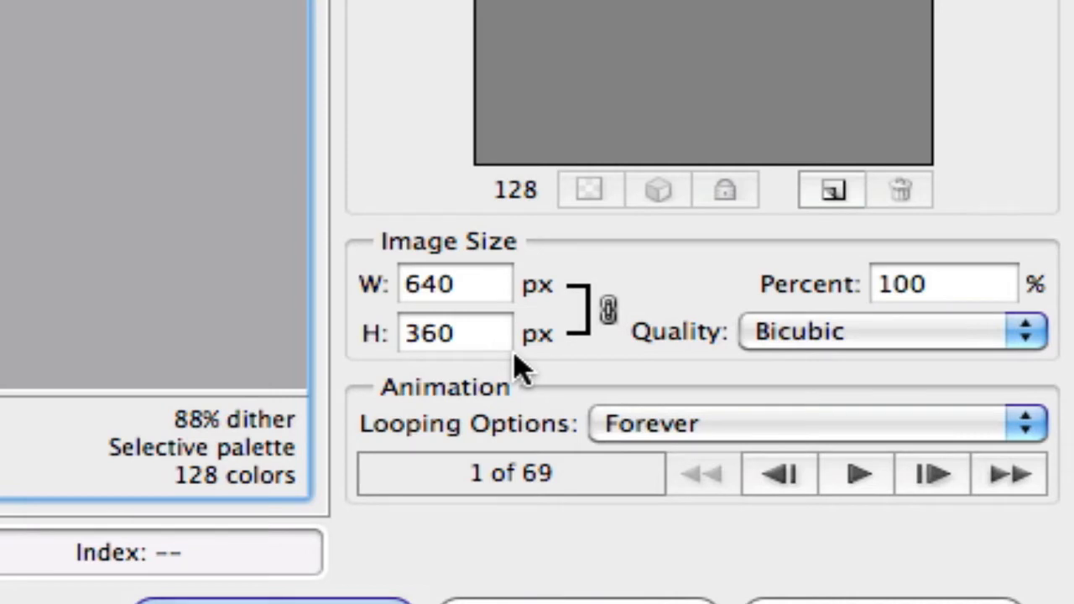
- Scale the exported image to 75 percent and save it to the Desktop as Untitled-3.gif
{"action": "double_click", "coordinate": [904, 285]}
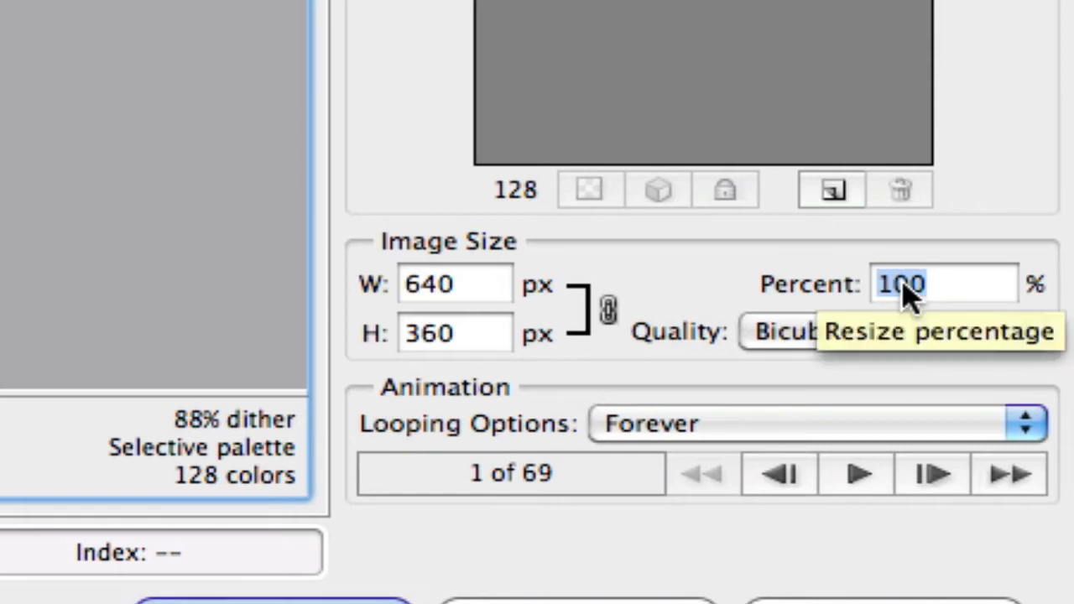
{"action": "type", "text": "75"}
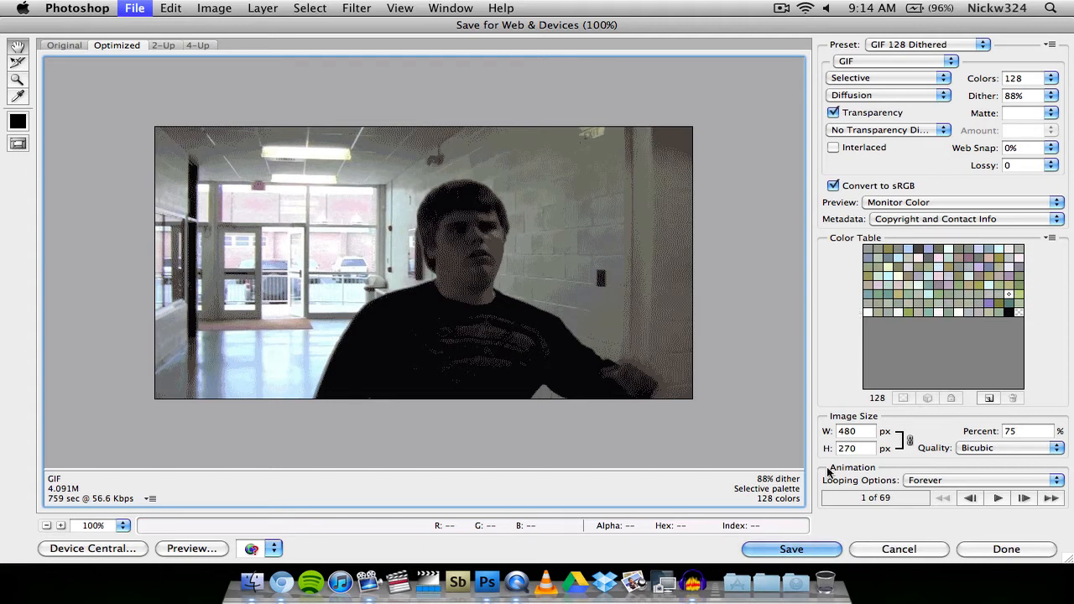
{"action": "left_click", "coordinate": [801, 549]}
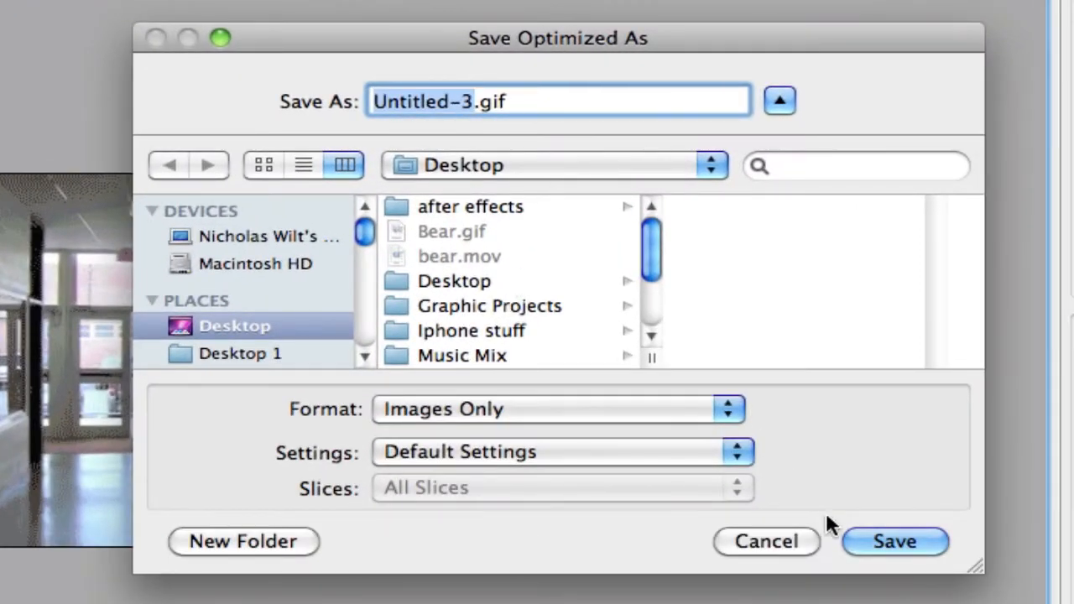
{"action": "left_click", "coordinate": [866, 539]}
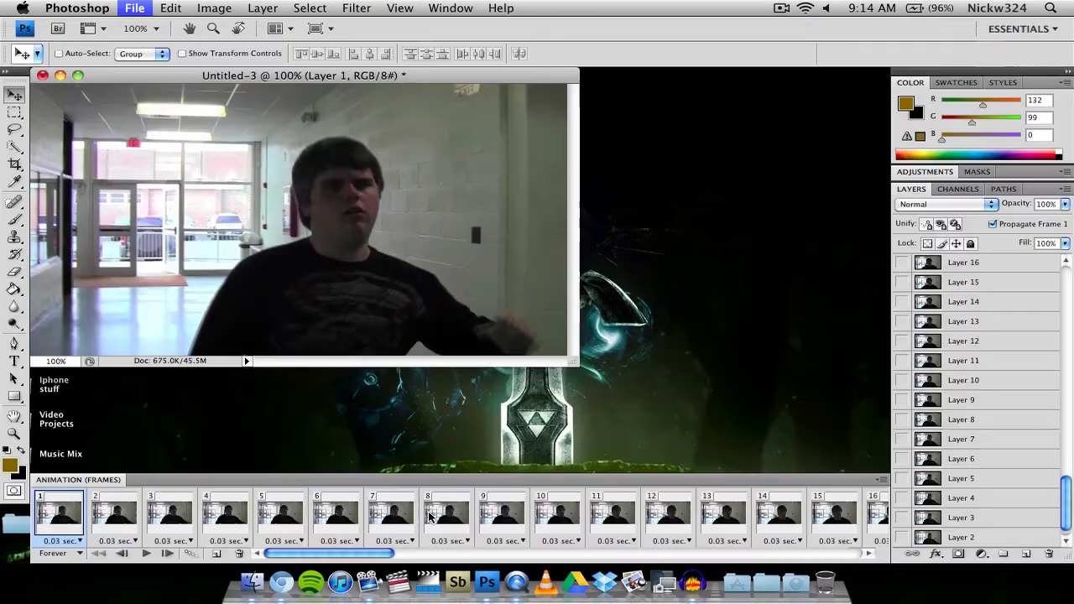
- Close the Untitled-3 document without saving changes and hide the animation frames
{"action": "left_click", "coordinate": [42, 75]}
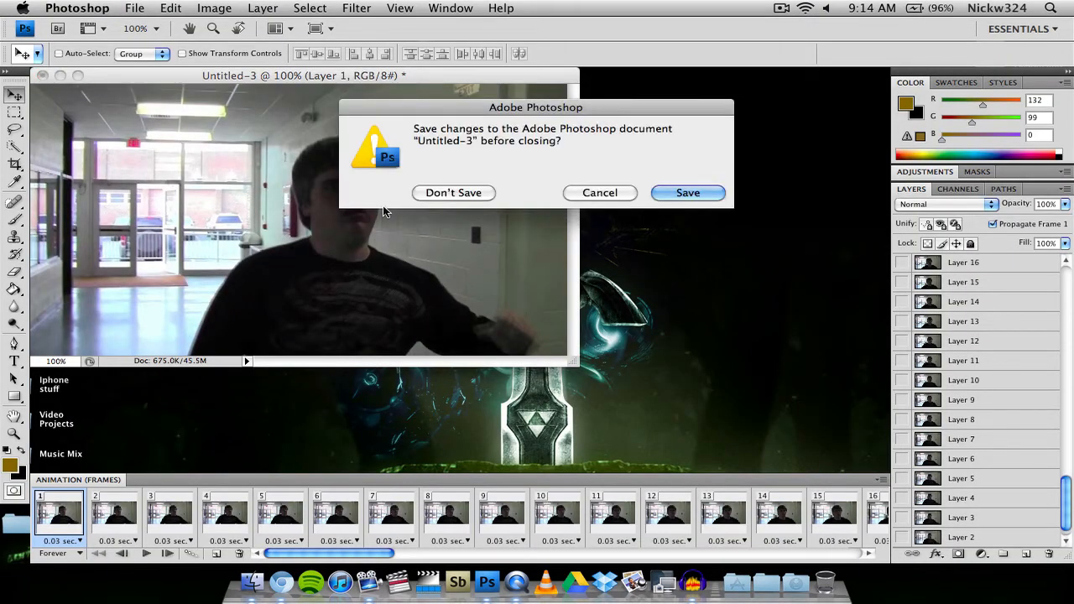
{"action": "left_click", "coordinate": [453, 193]}
{"action": "left_click", "coordinate": [431, 8]}
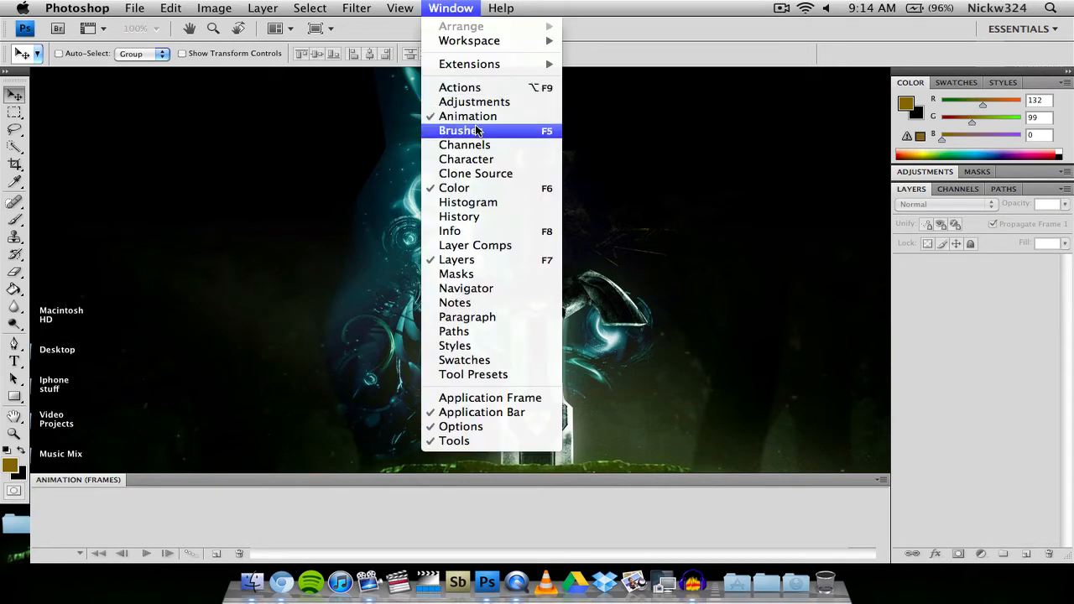
{"action": "left_click", "coordinate": [476, 120]}
- Switch to the Finder desktop, open Untitled-3.gif in Chromium to watch the animation, and quit the browser
{"action": "left_click", "coordinate": [684, 250]}
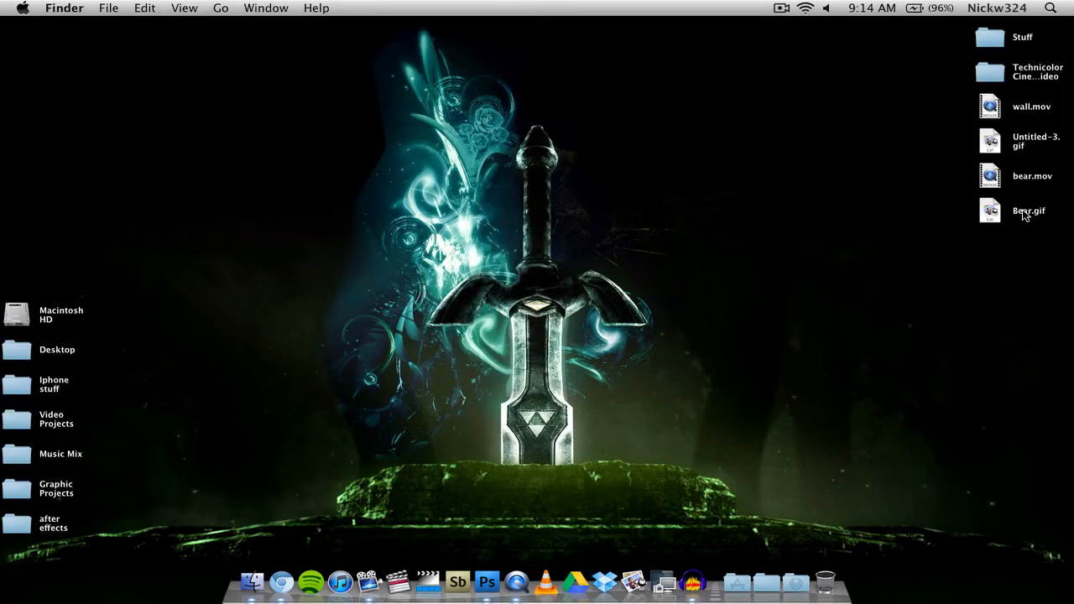
{"action": "left_click_drag", "start_coordinate": [992, 141], "coordinate": [285, 579]}
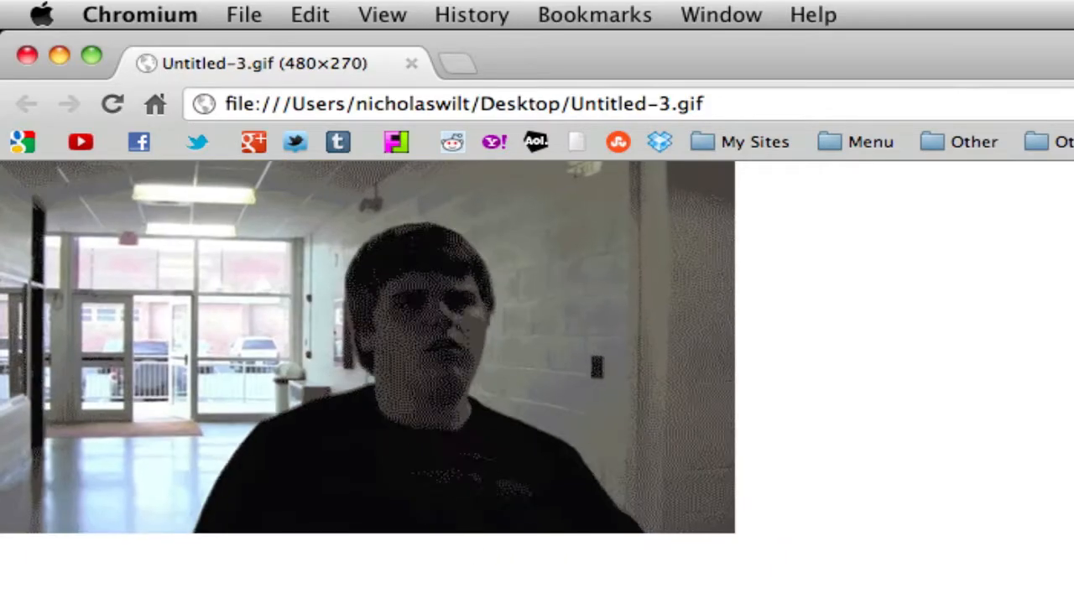
{"action": "key", "text": "super+q"}
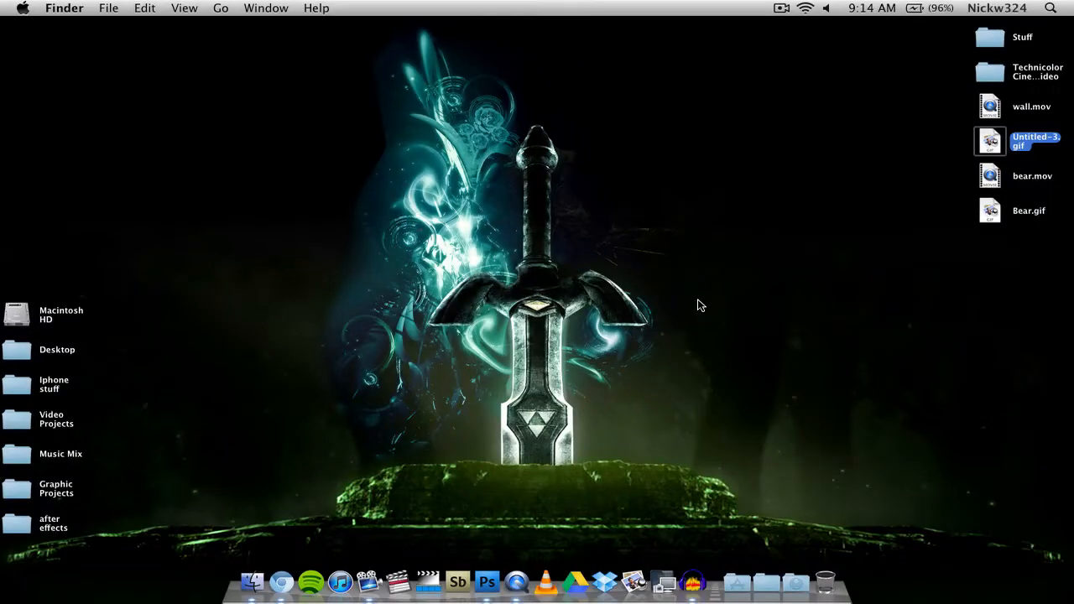